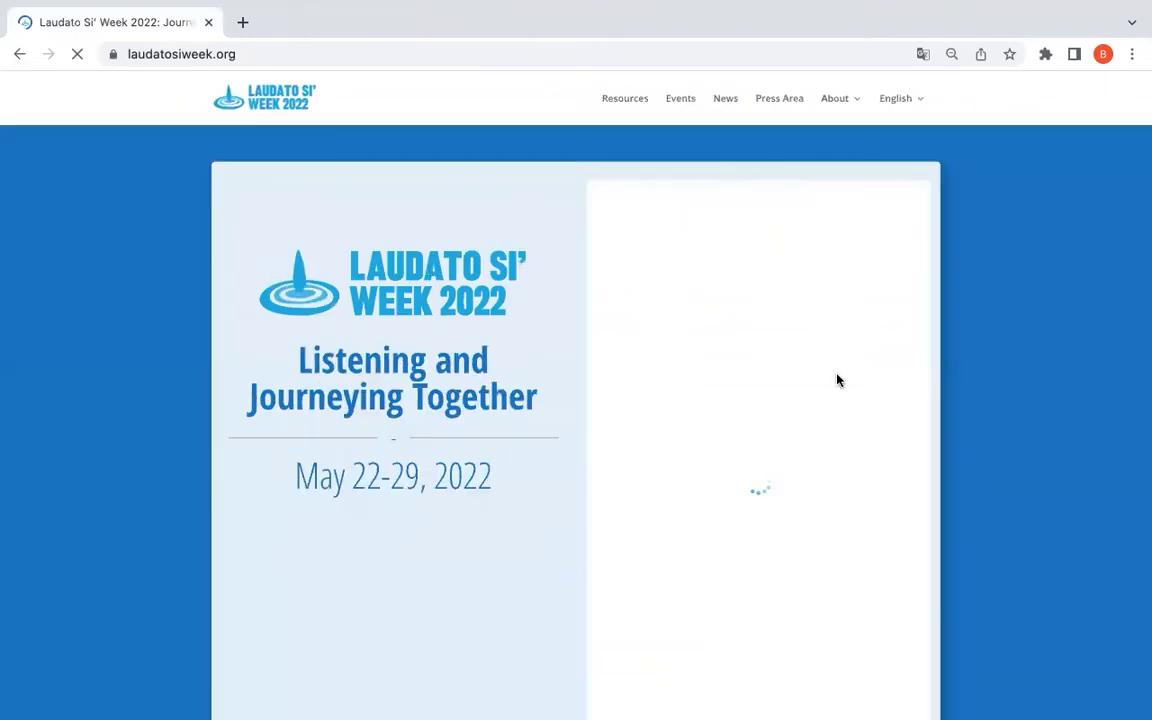
# Switch the site language from English to Italiano
pyautogui.moveTo(925, 124)
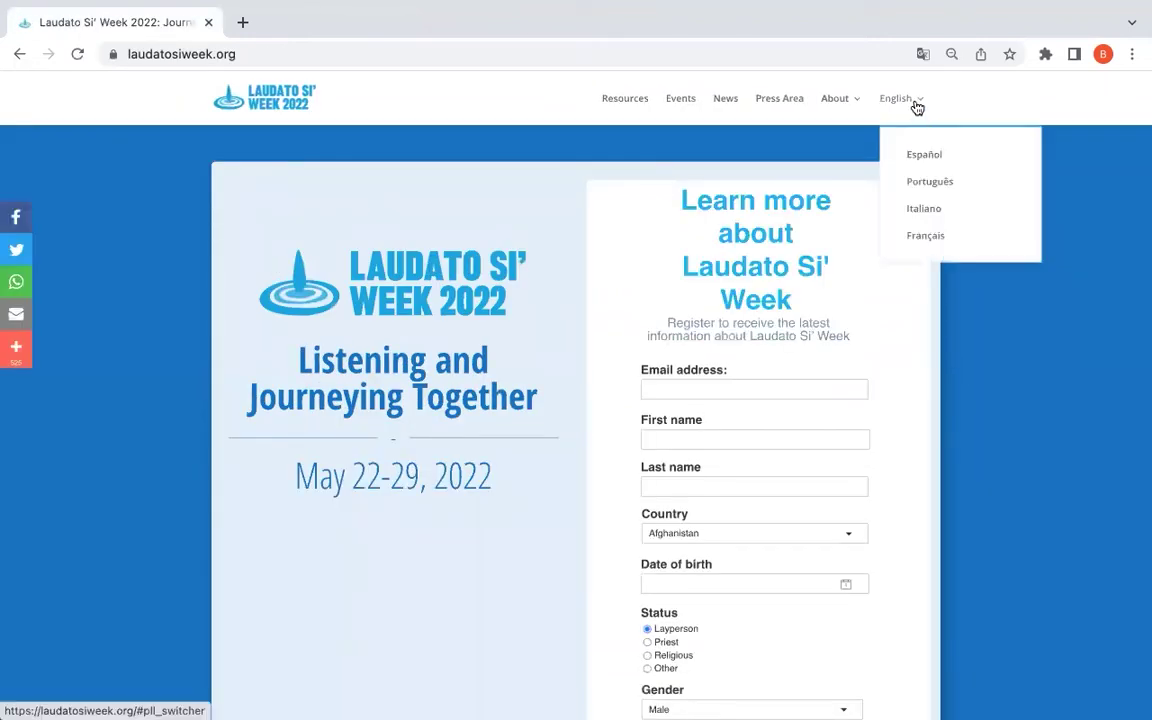
pyautogui.click(927, 214)
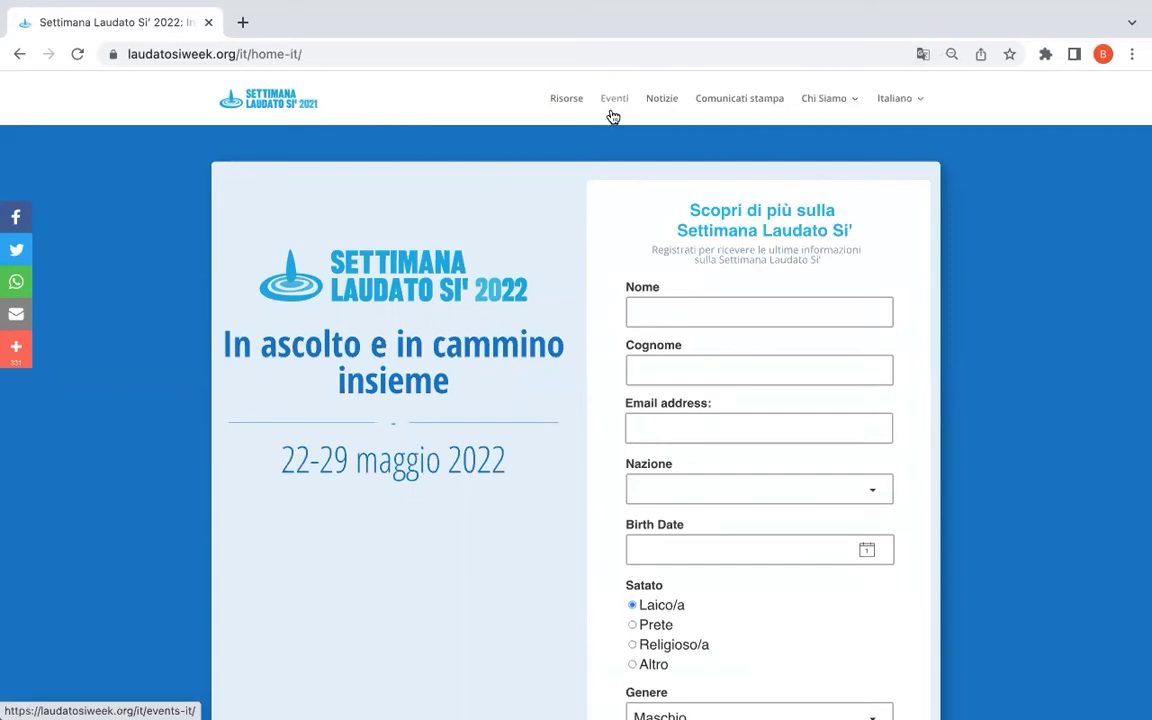
# Open the Eventi page and scroll through the official 22–29 May events
pyautogui.click(613, 104)
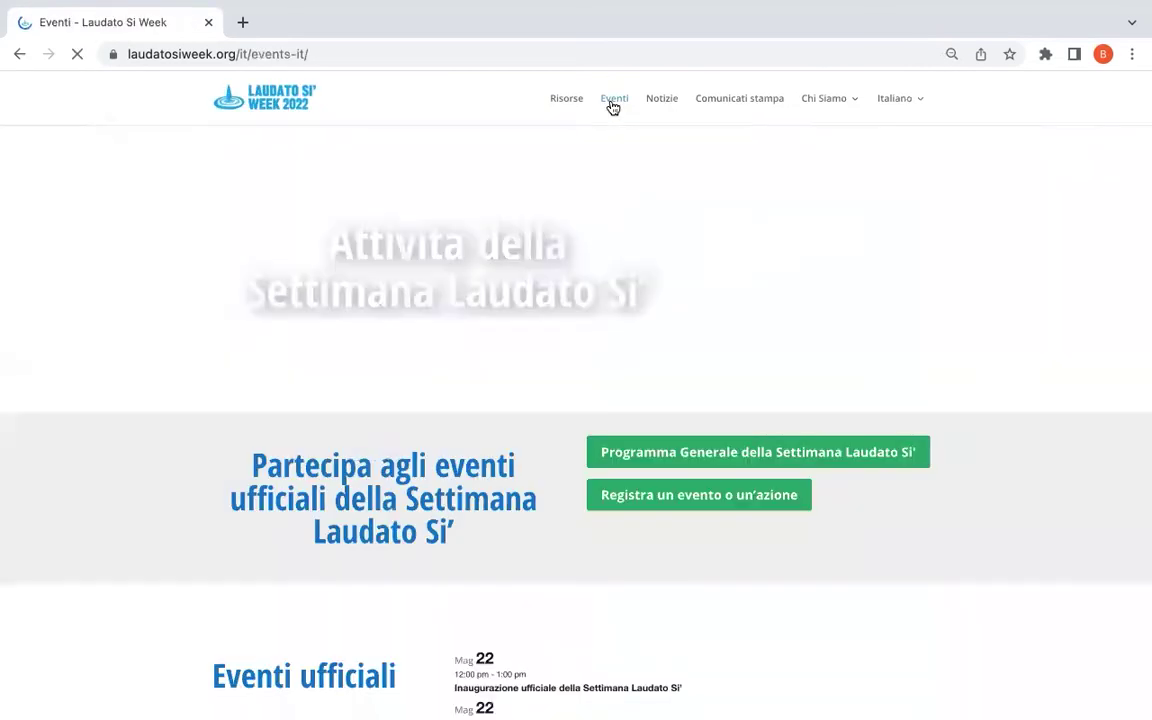
pyautogui.scroll(-2, 600, 300)
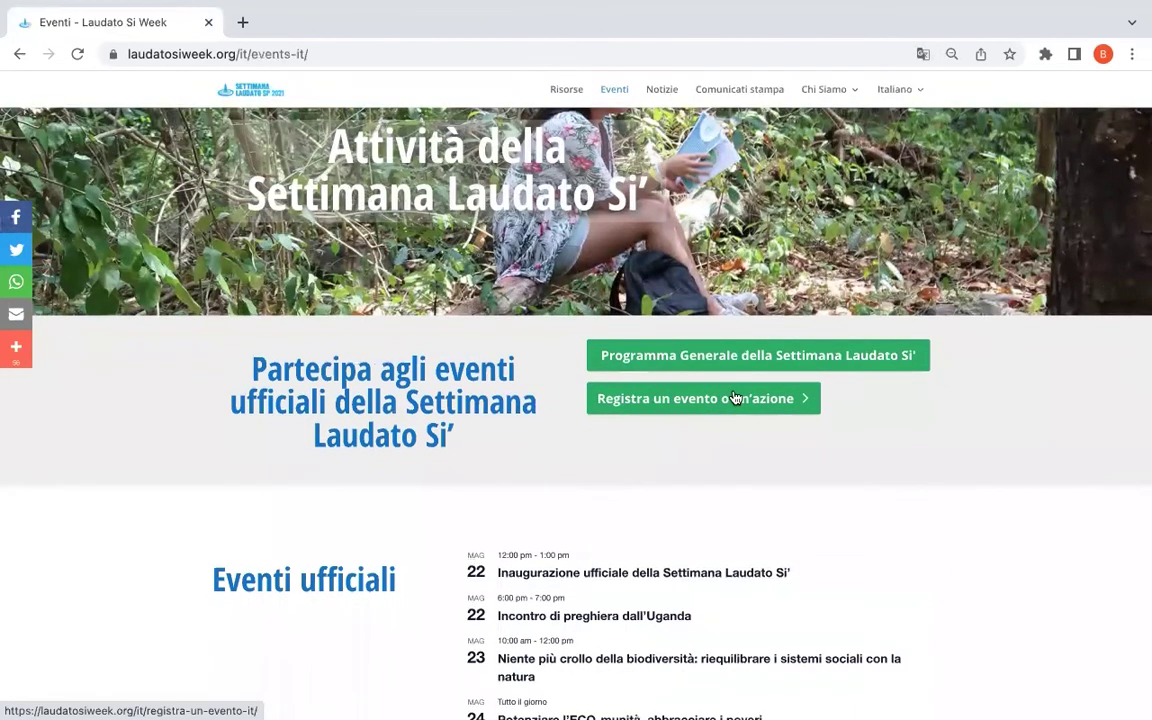
pyautogui.scroll(-5, 680, 398)
pyautogui.scroll(-4, 732, 397)
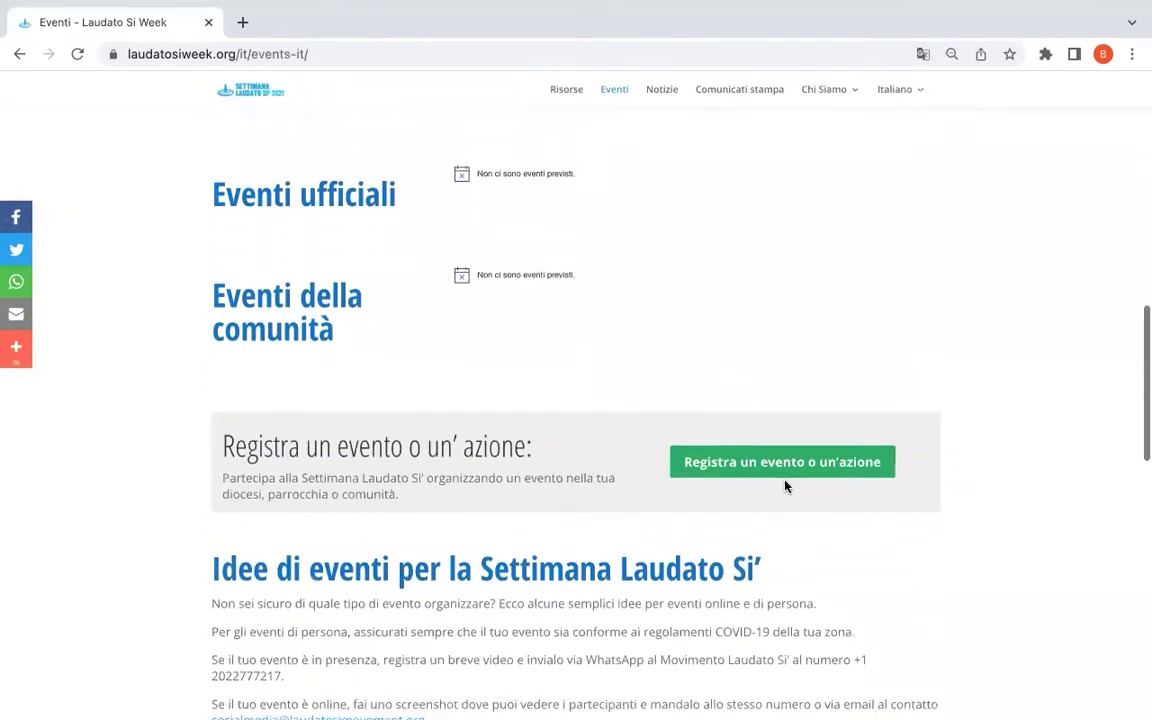
pyautogui.scroll(8, 853, 464)
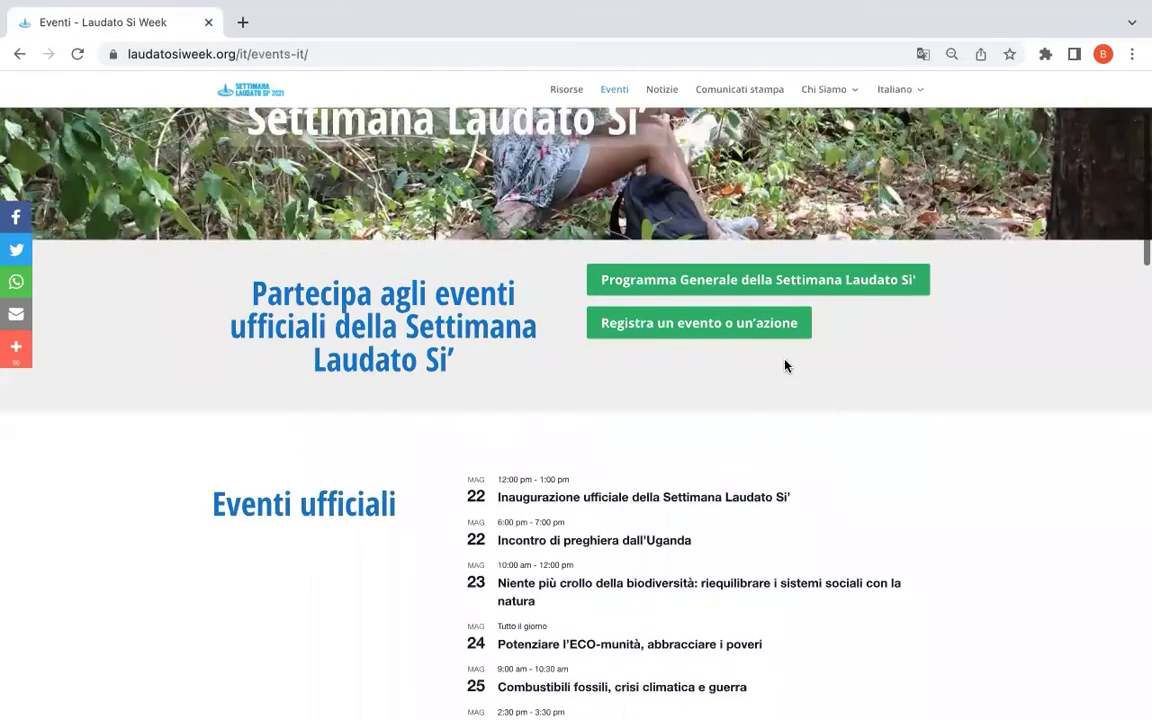
# Open the event registration form, title it 'example name event', and start its description
pyautogui.click(765, 326)
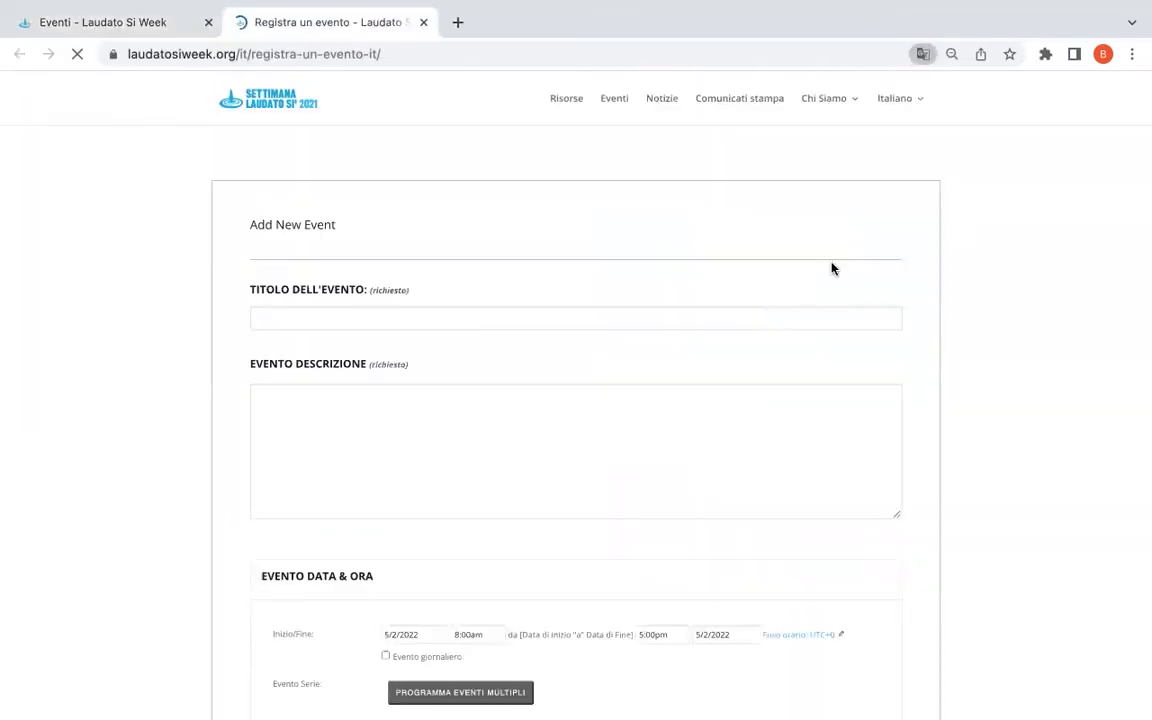
pyautogui.click(713, 311)
pyautogui.write('exampl')
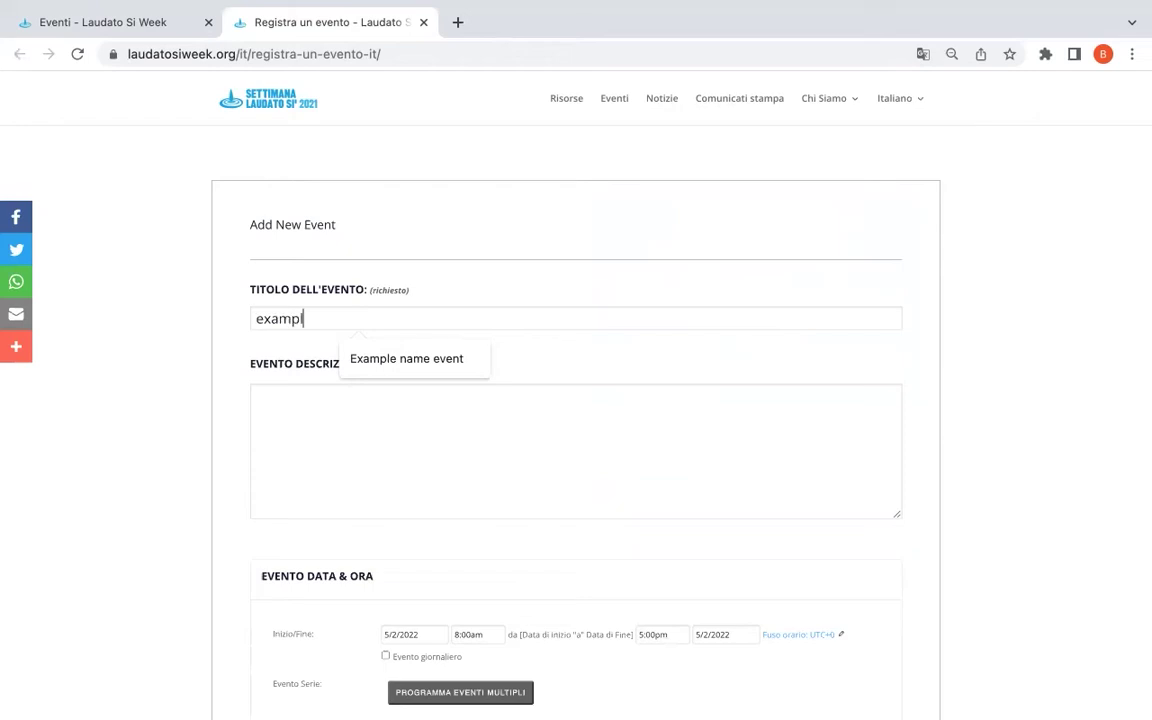
pyautogui.write('e name event')
pyautogui.click(552, 427)
pyautogui.write('this is an example of how you can crea')
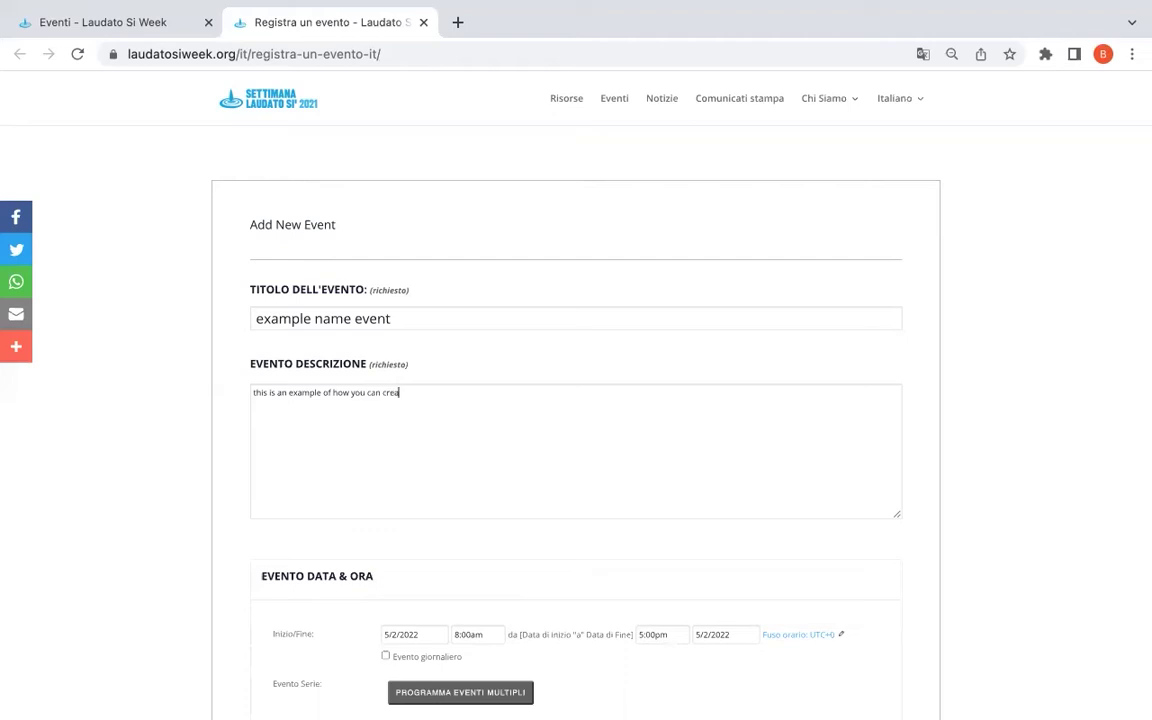
pyautogui.write('te an event from the LSW website.')
# Set the start date to May 3, the end time to 9:30am and the end date to May 3
pyautogui.scroll(-5, 488, 478)
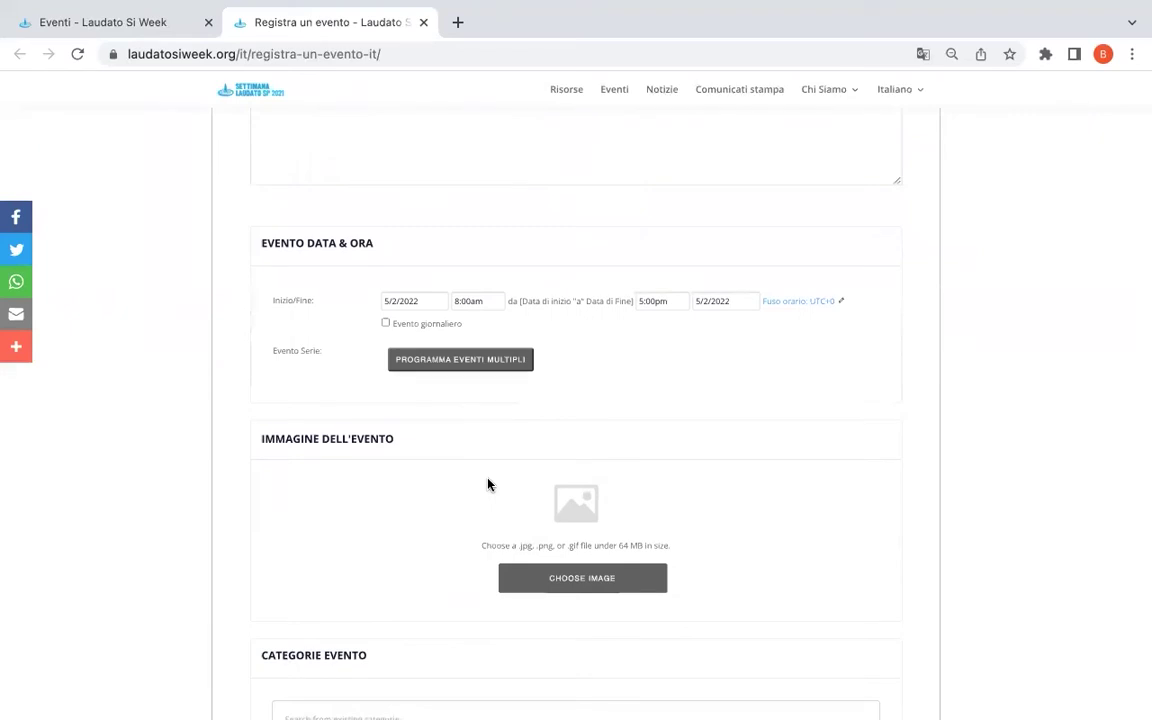
pyautogui.scroll(-2, 488, 484)
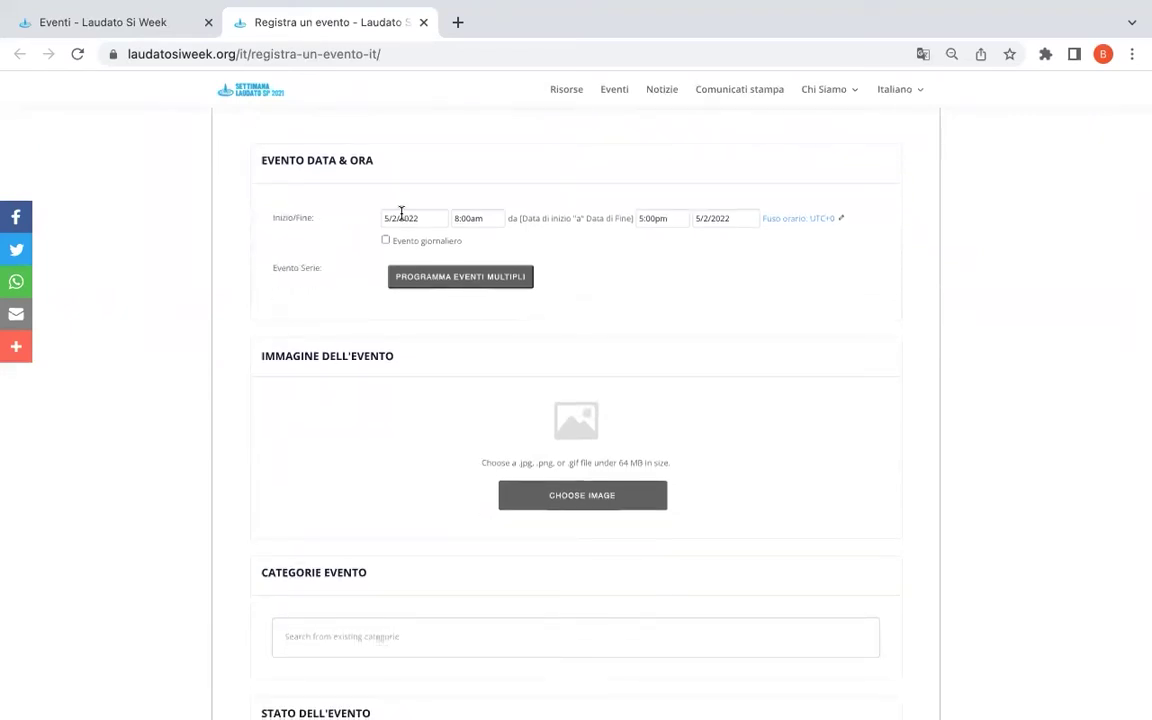
pyautogui.click(416, 218)
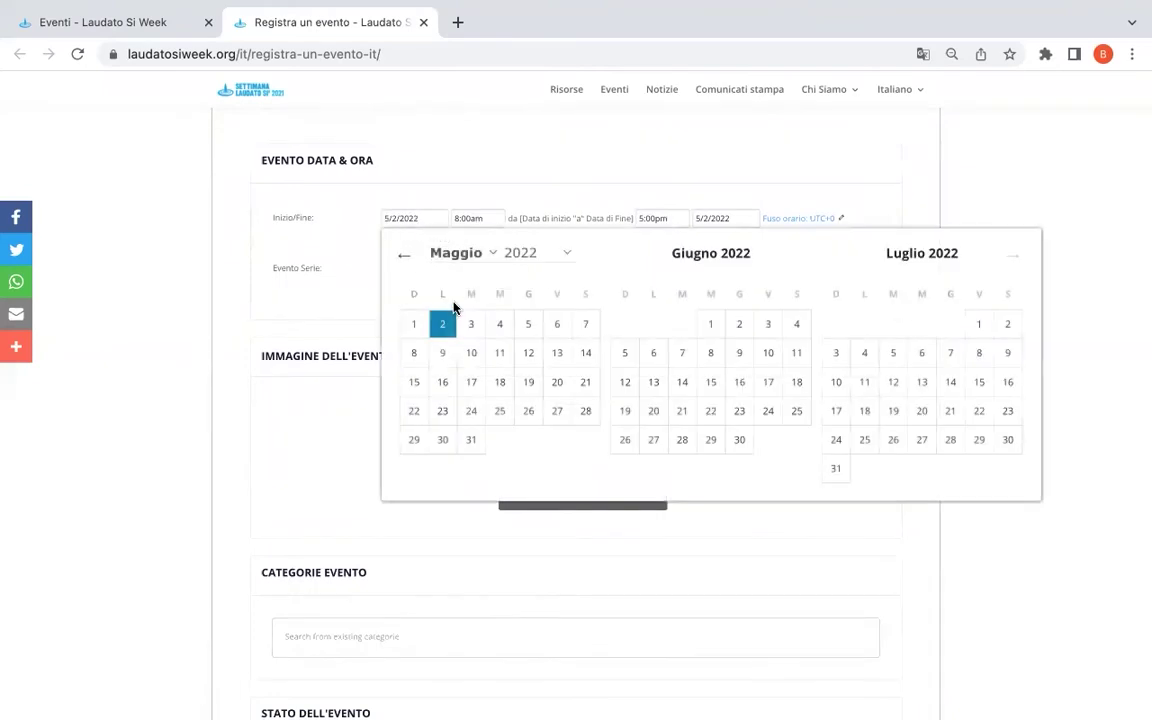
pyautogui.click(470, 326)
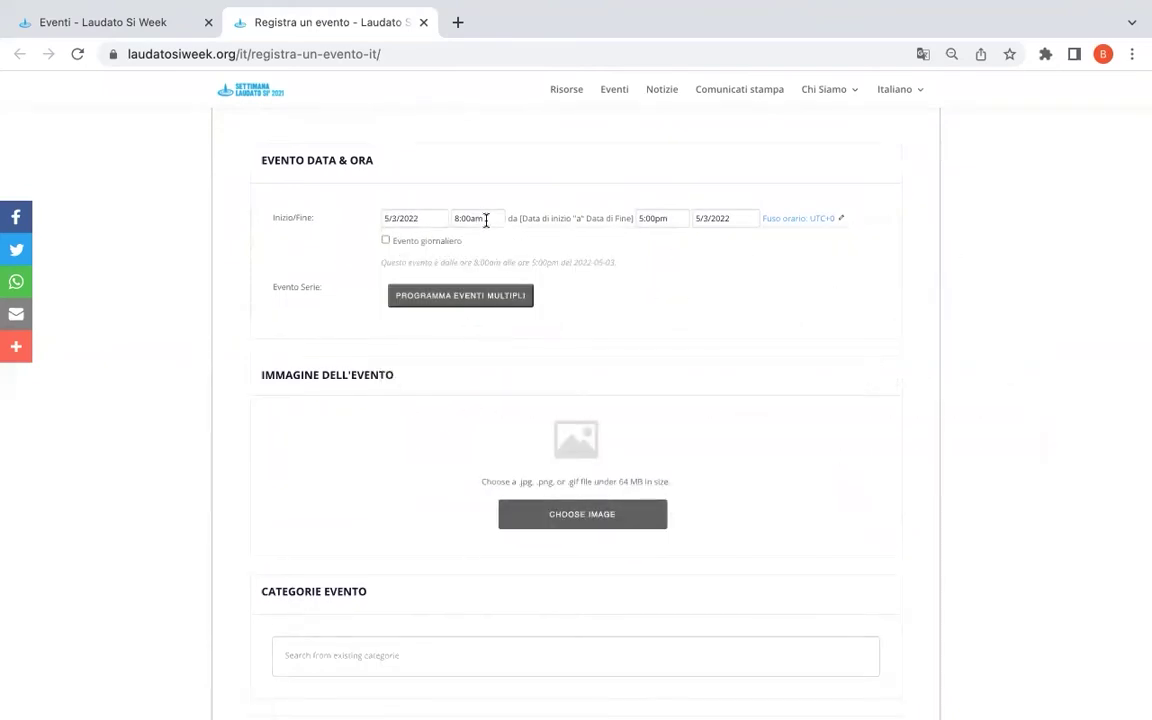
pyautogui.click(645, 218)
pyautogui.scroll(5, 655, 264)
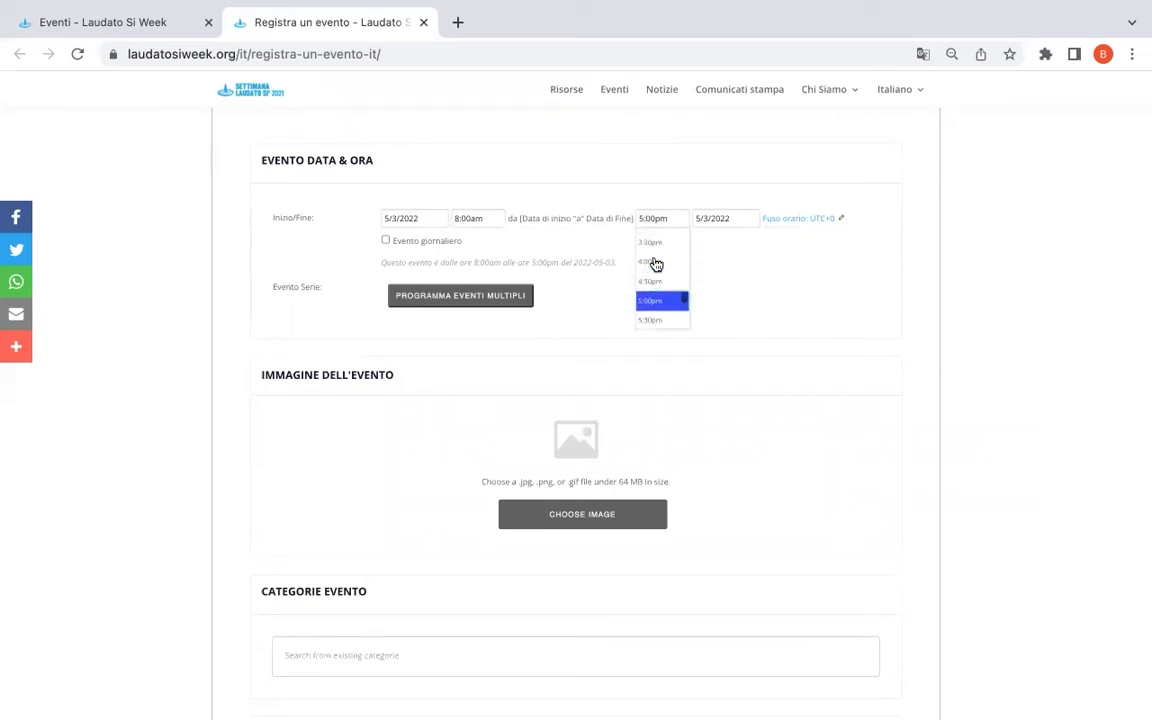
pyautogui.scroll(-2, 656, 265)
pyautogui.click(674, 263)
pyautogui.click(720, 220)
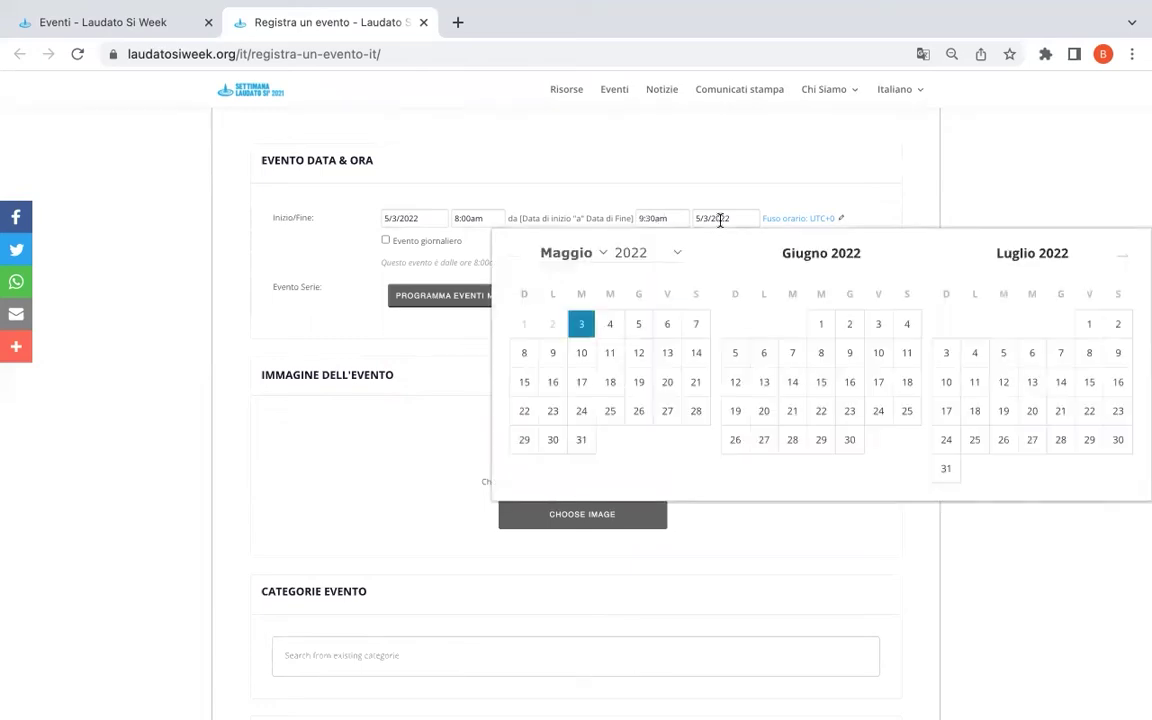
pyautogui.click(583, 326)
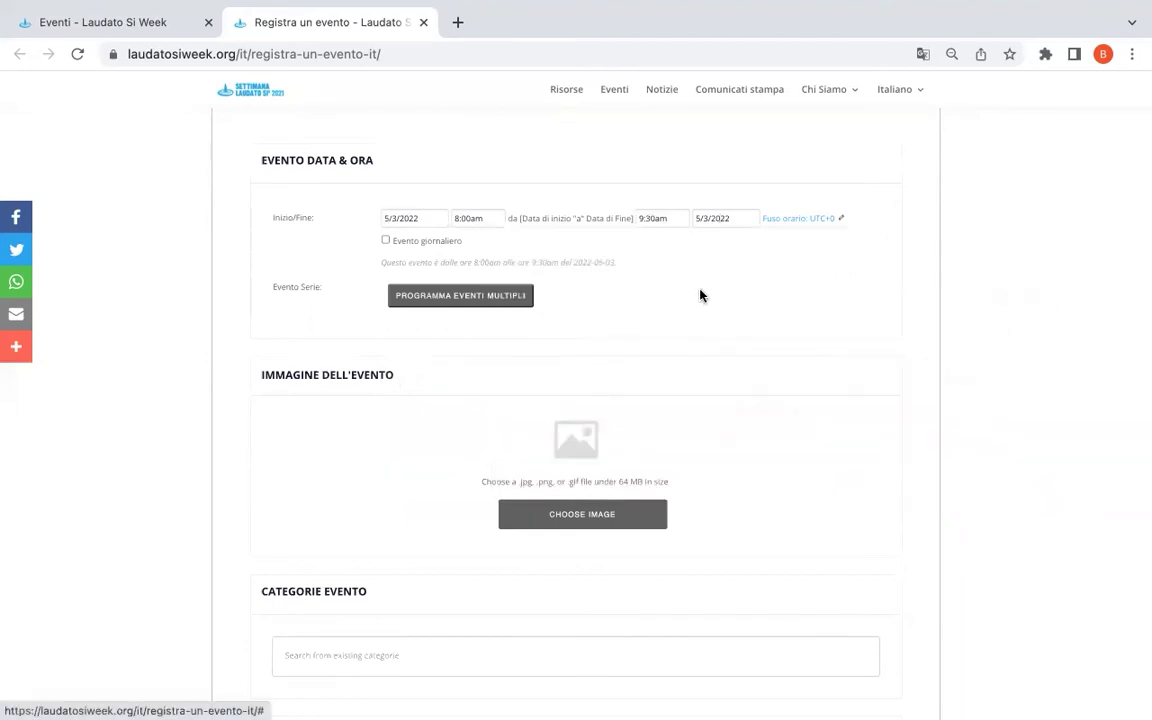
# Change the event timezone from UTC+0 to Roma by searching 'rom'
pyautogui.click(816, 219)
pyautogui.click(461, 248)
pyautogui.scroll(5, 458, 301)
pyautogui.scroll(-6, 458, 302)
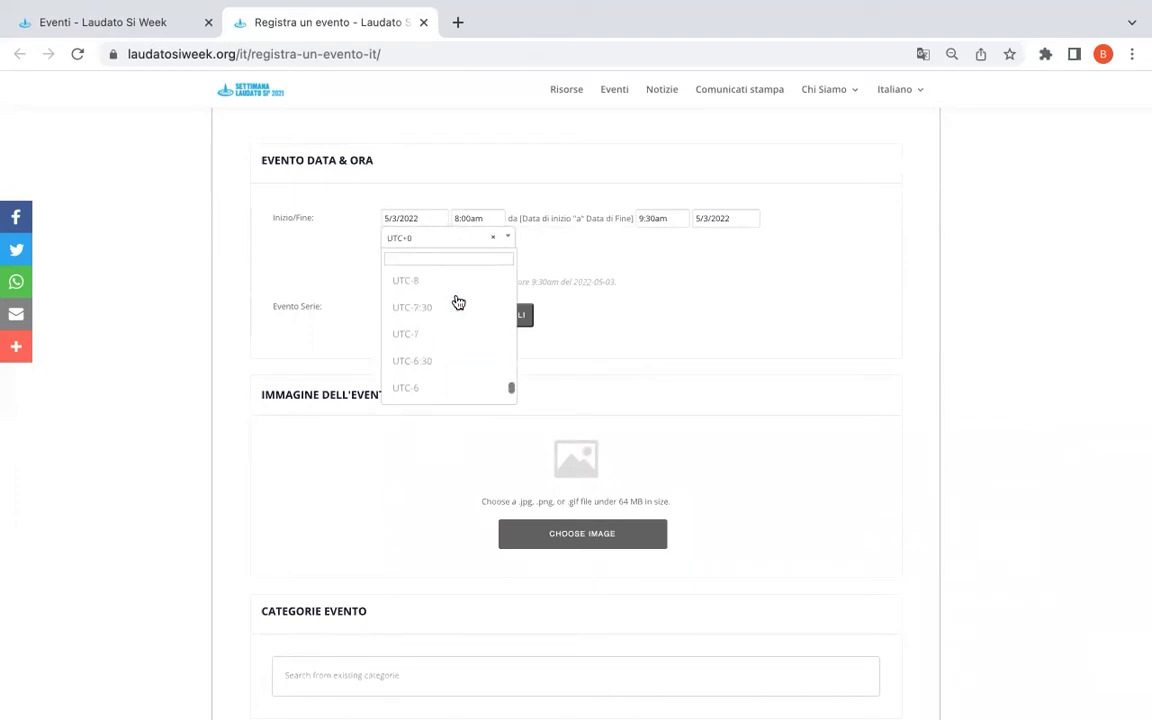
pyautogui.scroll(-5, 458, 302)
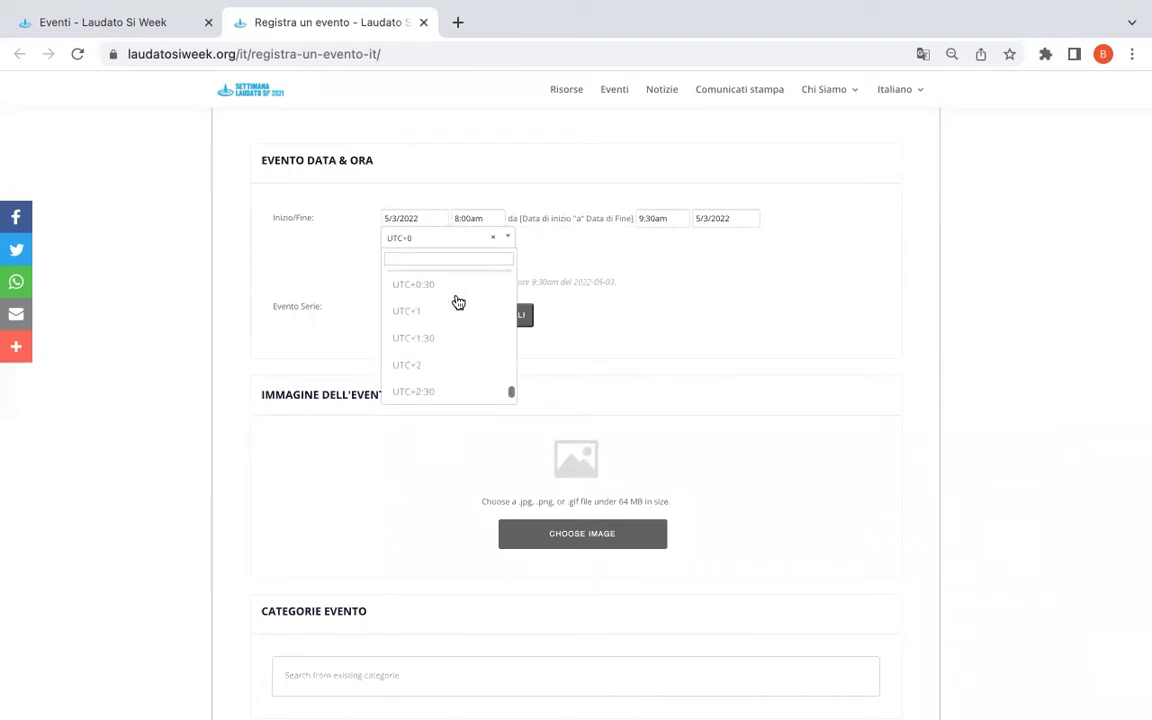
pyautogui.scroll(-3, 458, 302)
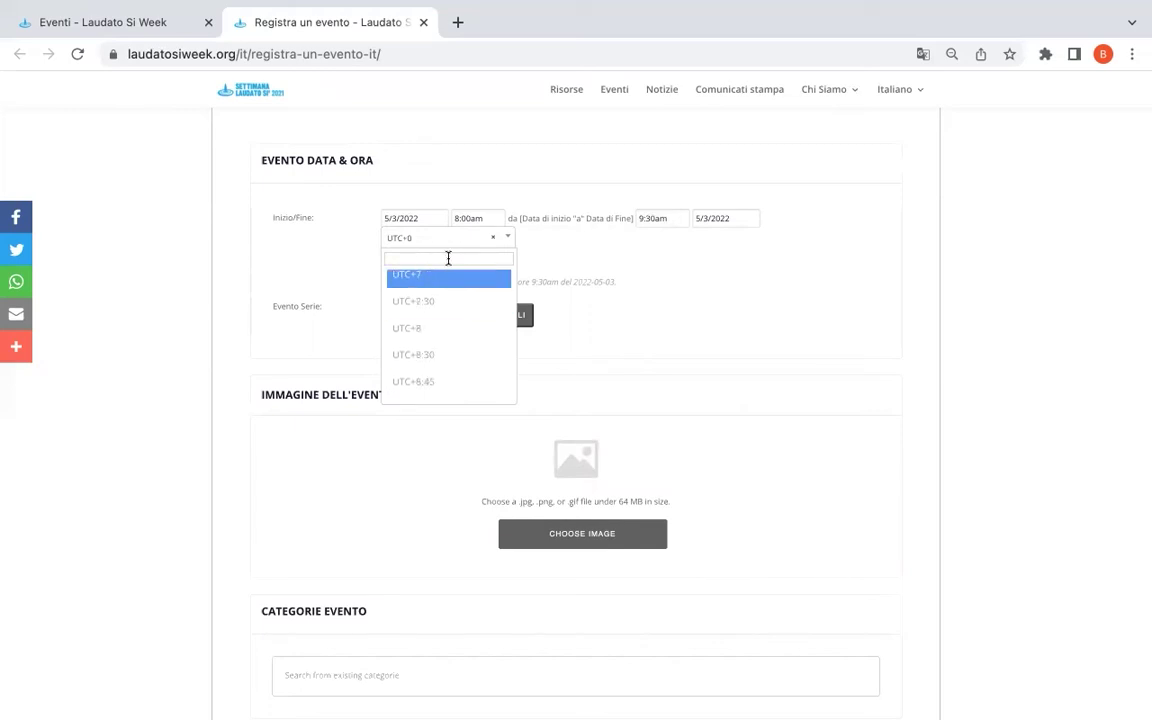
pyautogui.write('rom')
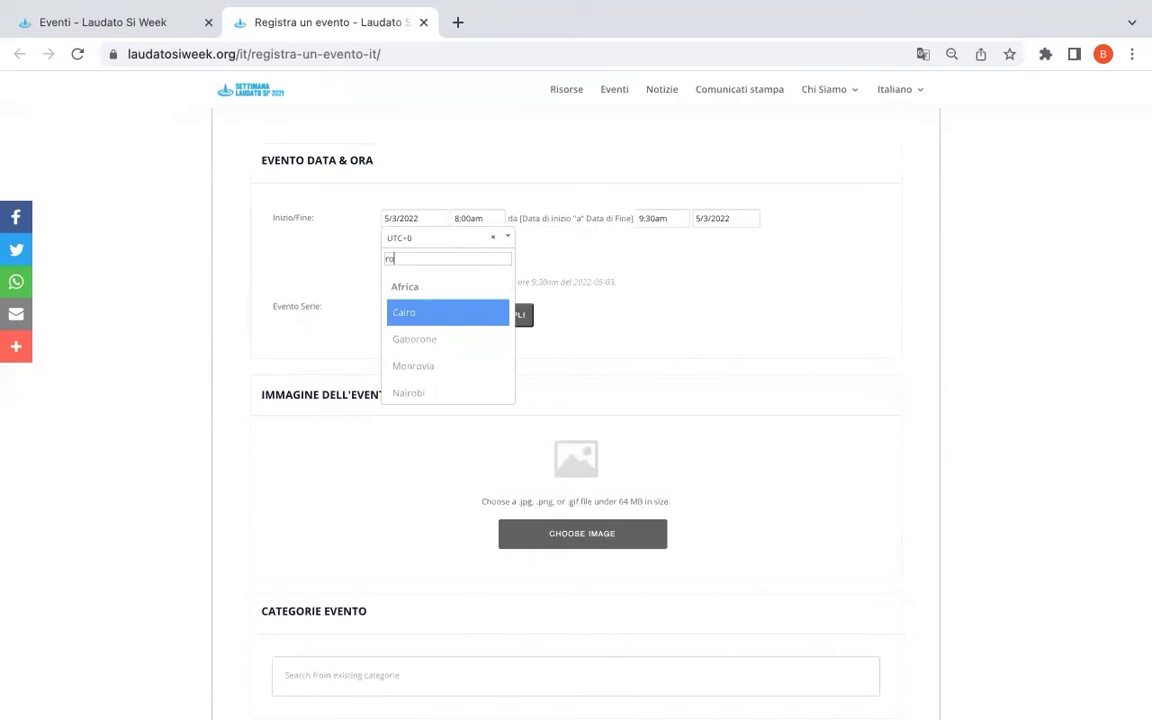
pyautogui.click(407, 313)
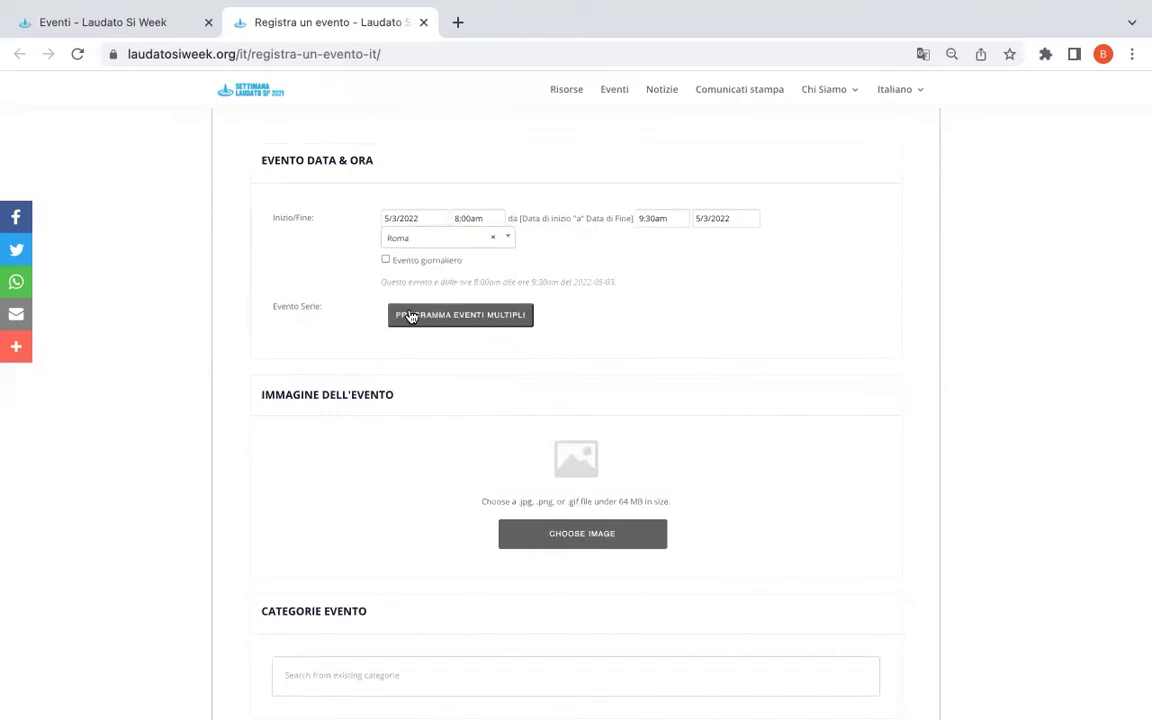
# Highlight, then deselect, the event time summary sentence
pyautogui.moveTo(381, 282); pyautogui.dragTo(617, 287)
pyautogui.click(607, 311)
pyautogui.scroll(-1, 465, 318)
pyautogui.scroll(-2, 465, 318)
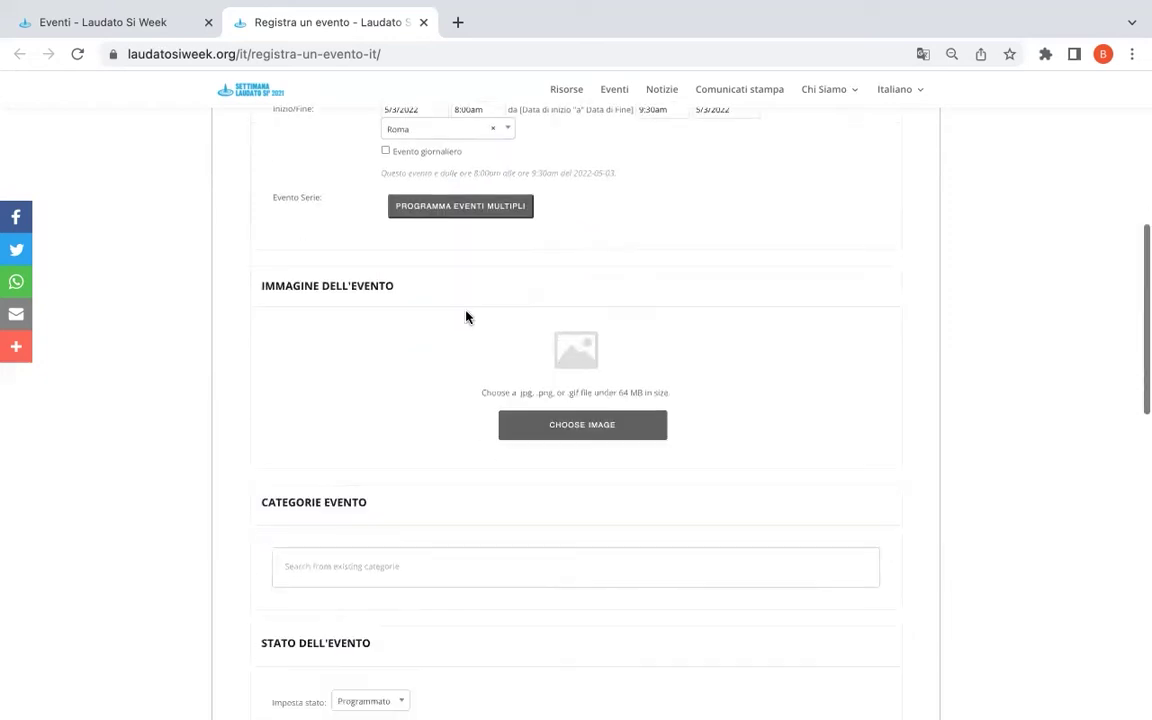
# Attach FR_LSM.png as the event image
pyautogui.click(589, 431)
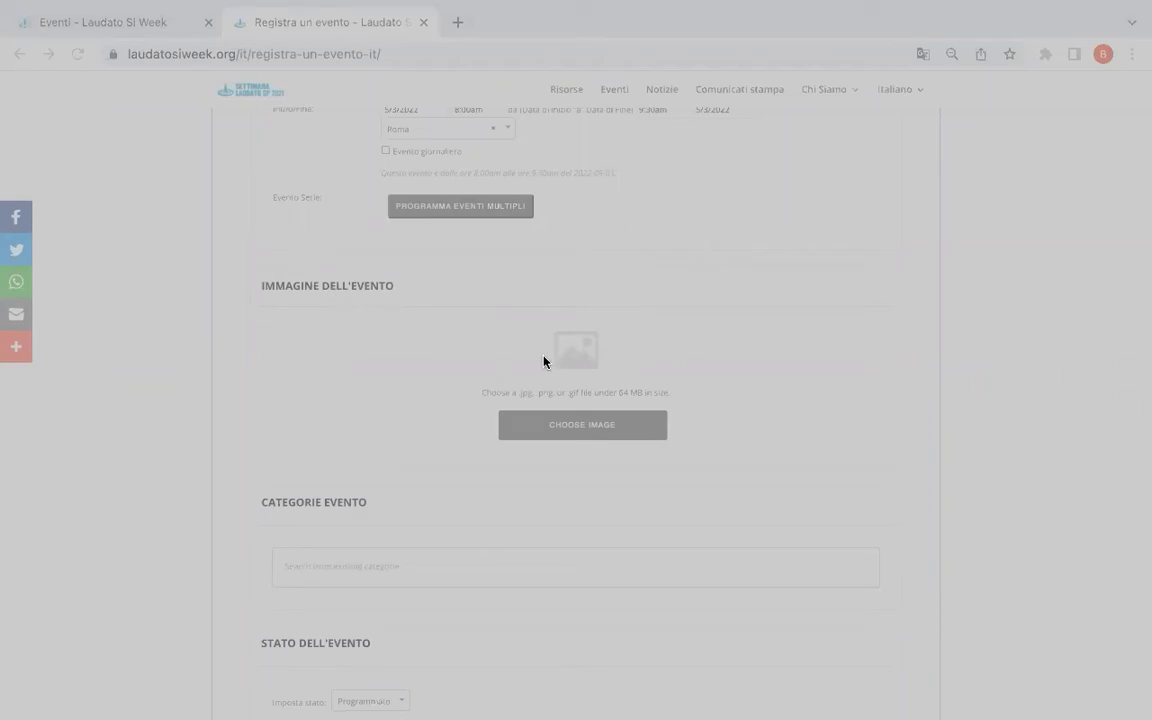
pyautogui.click(840, 524)
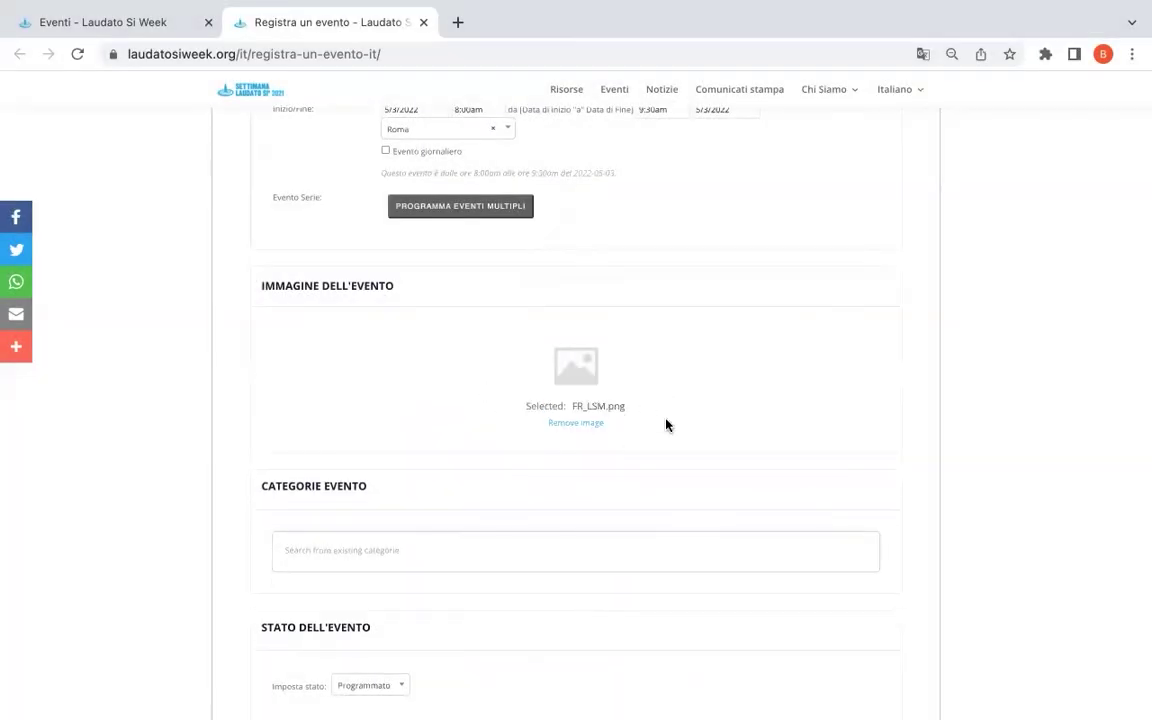
pyautogui.scroll(-5, 679, 429)
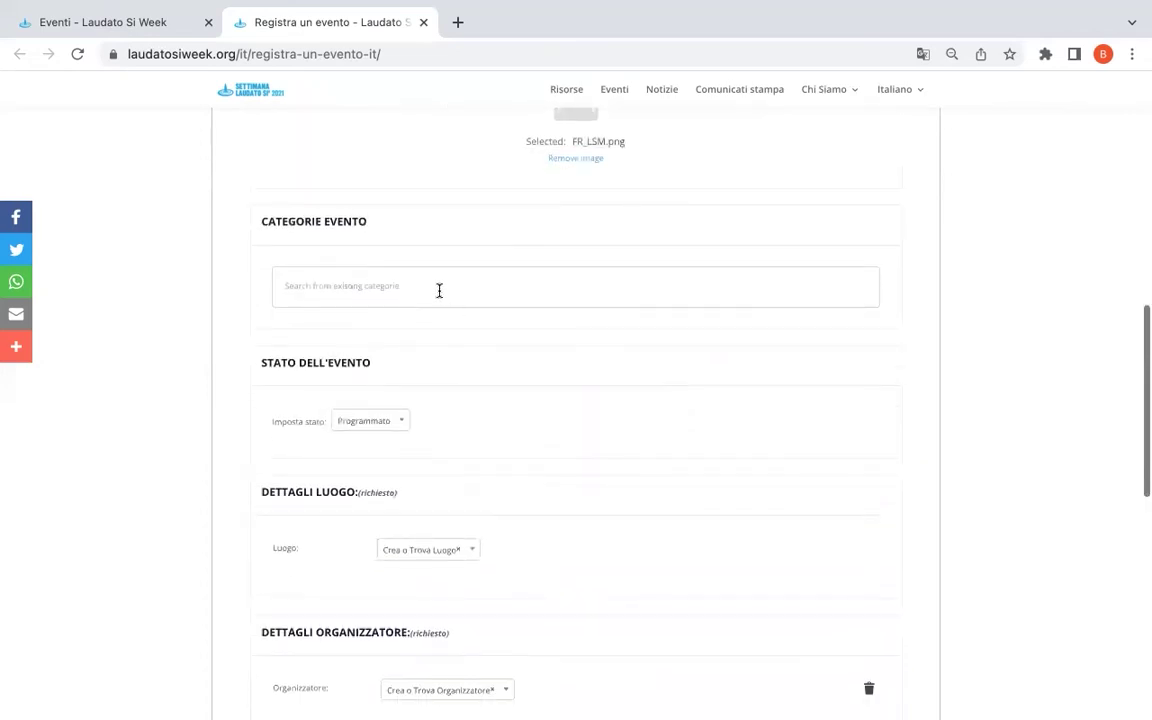
# Tag the event with the Community events IT category
pyautogui.click(437, 288)
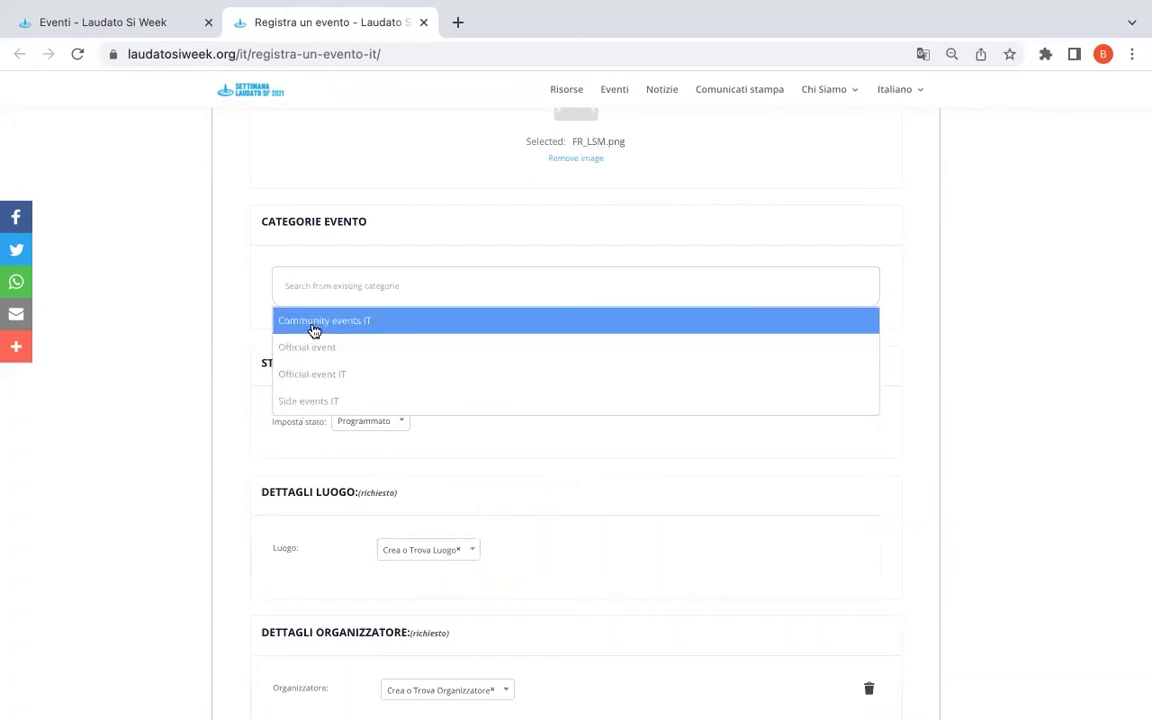
pyautogui.click(340, 322)
pyautogui.scroll(-3, 337, 321)
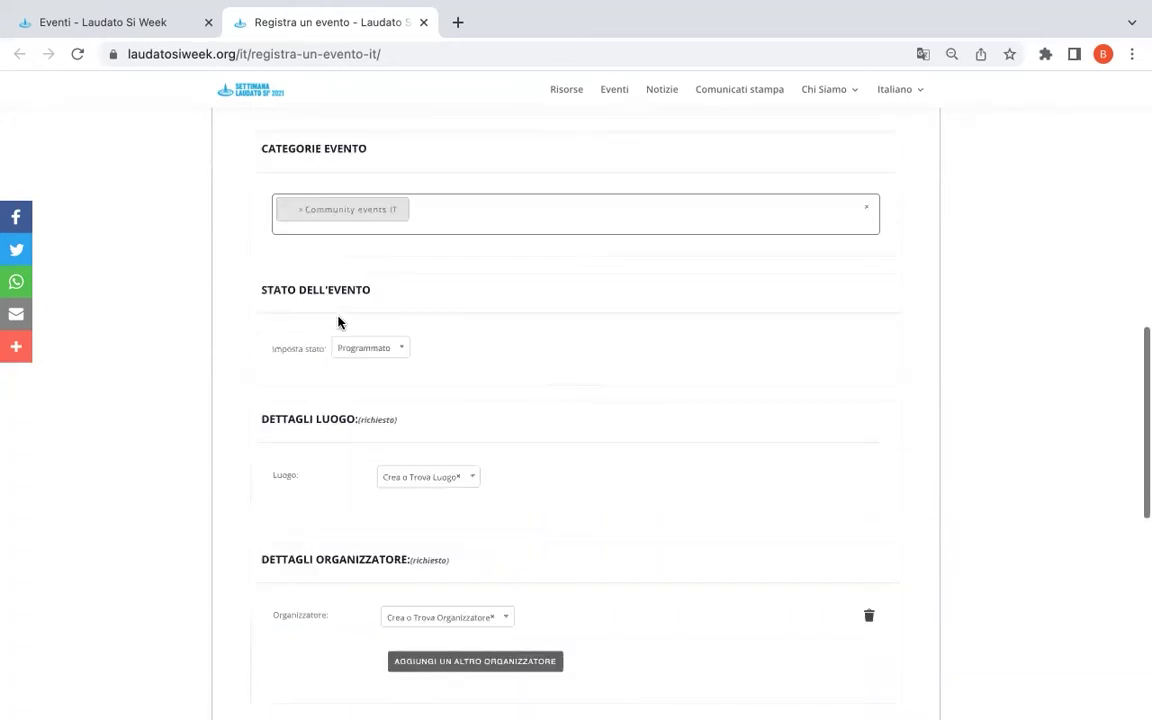
pyautogui.click(390, 288)
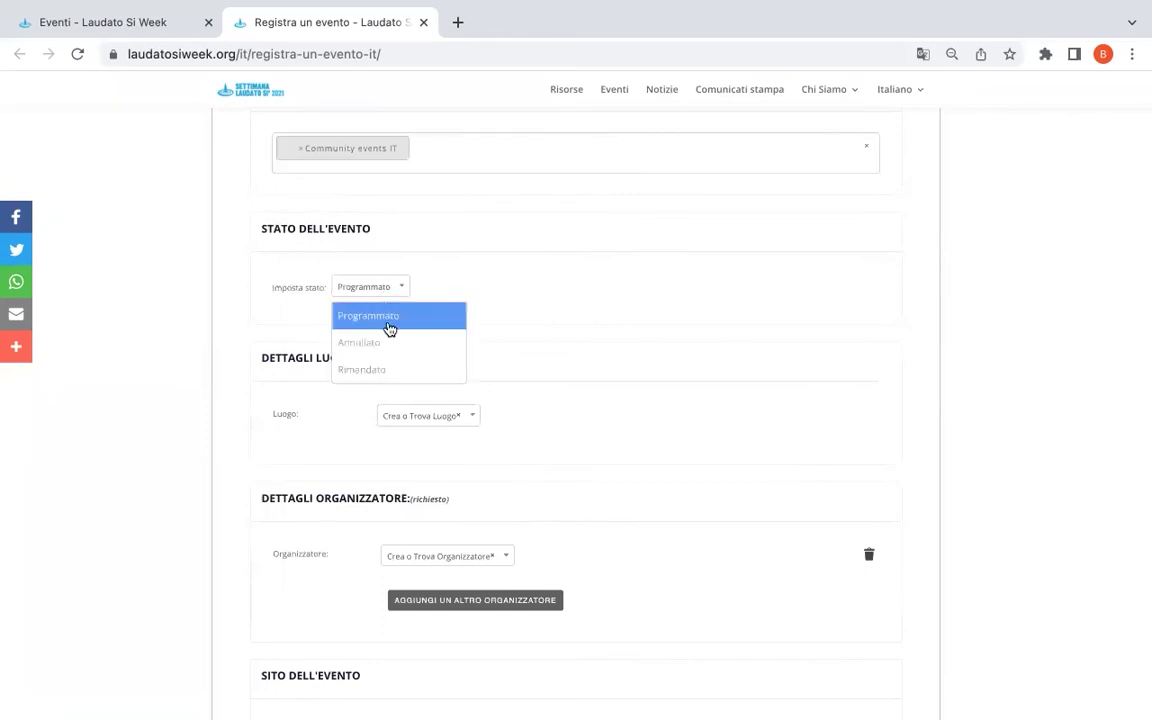
# Keep the status Programmato and create a new venue named 'Rome center'
pyautogui.click(401, 324)
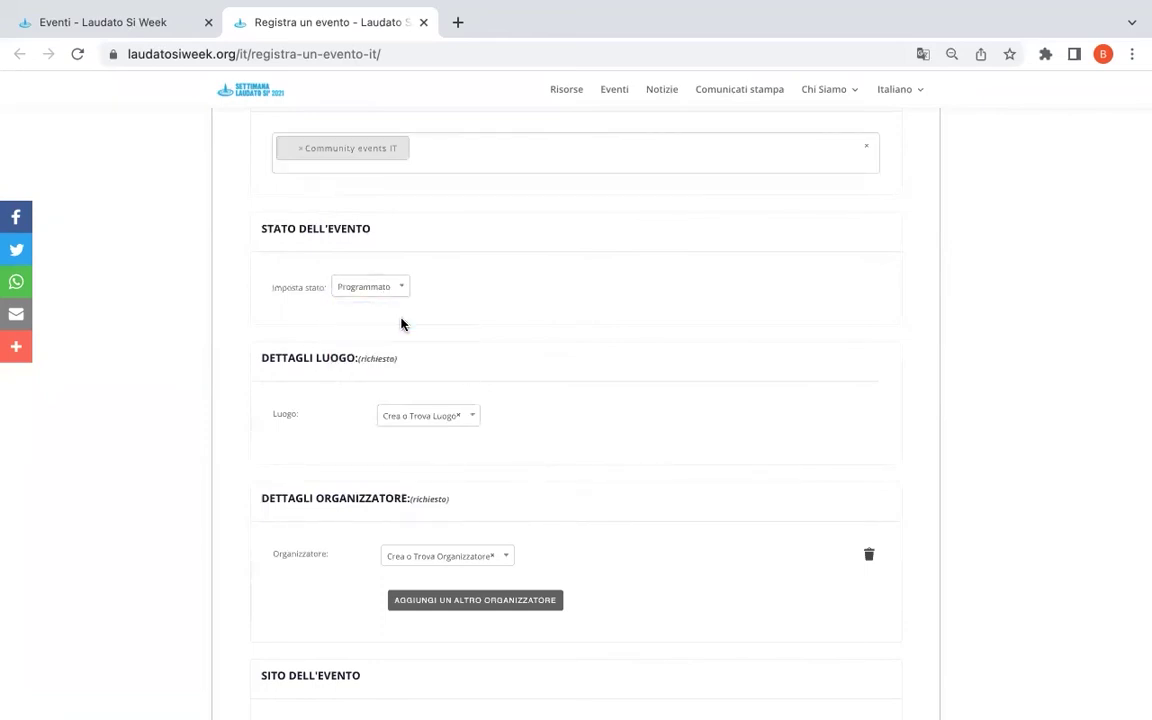
pyautogui.scroll(-3, 403, 325)
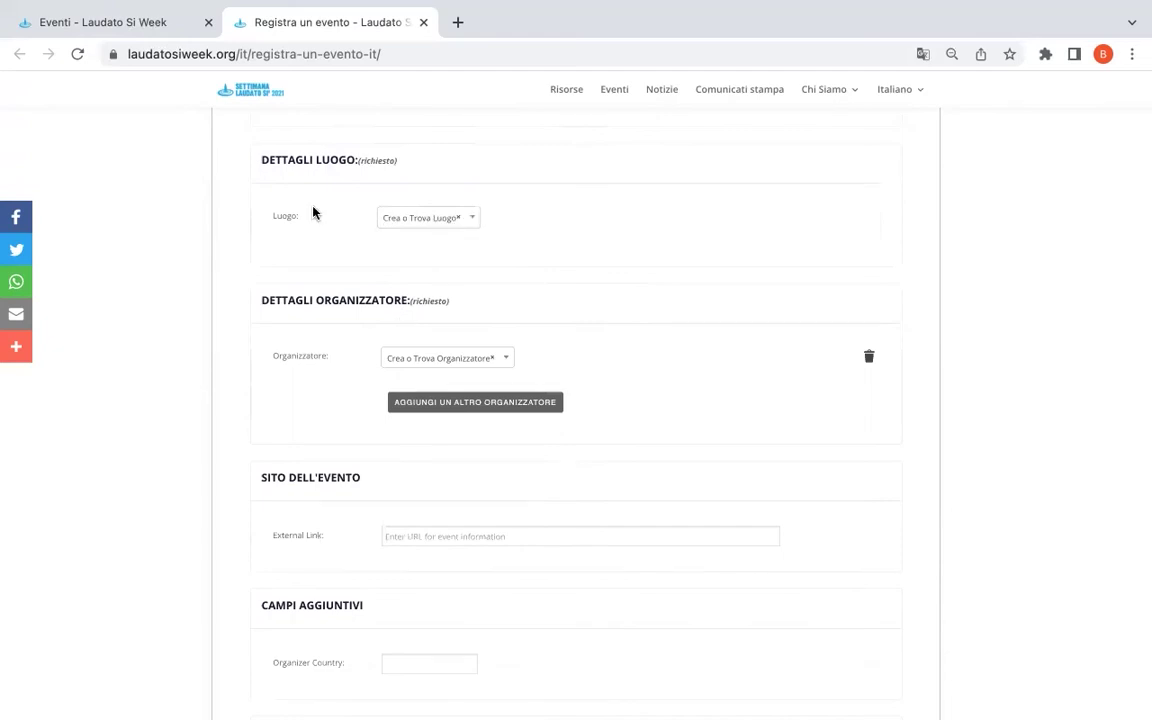
pyautogui.click(430, 218)
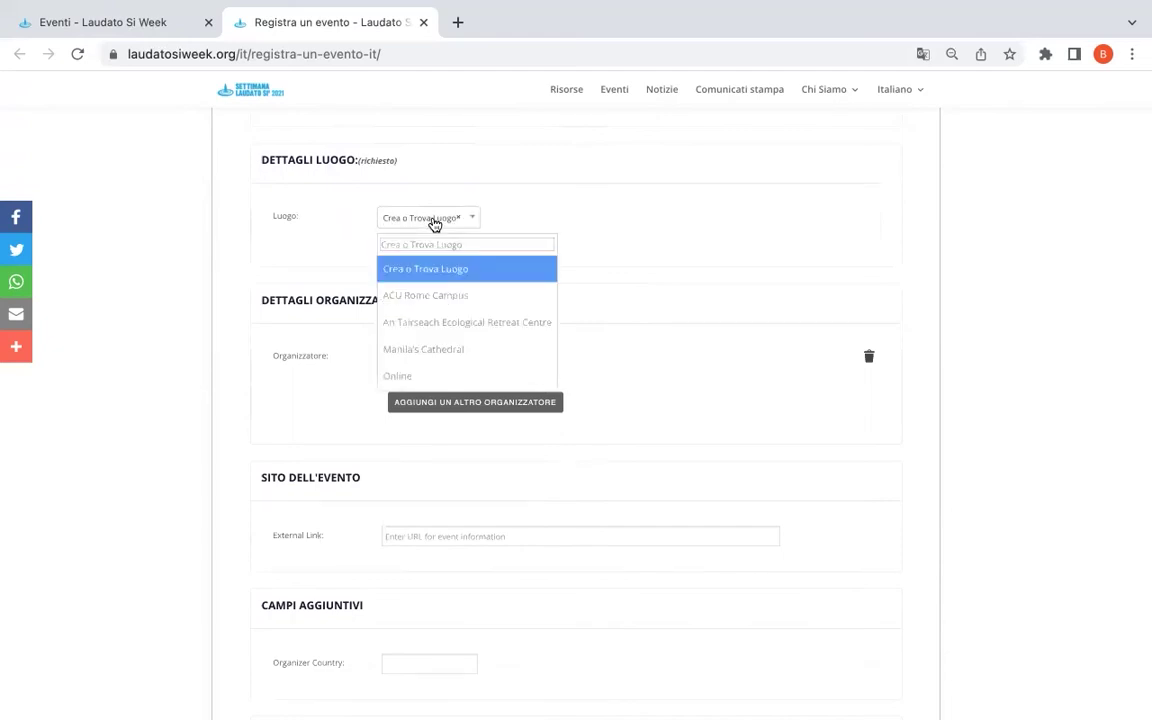
pyautogui.scroll(-2, 445, 365)
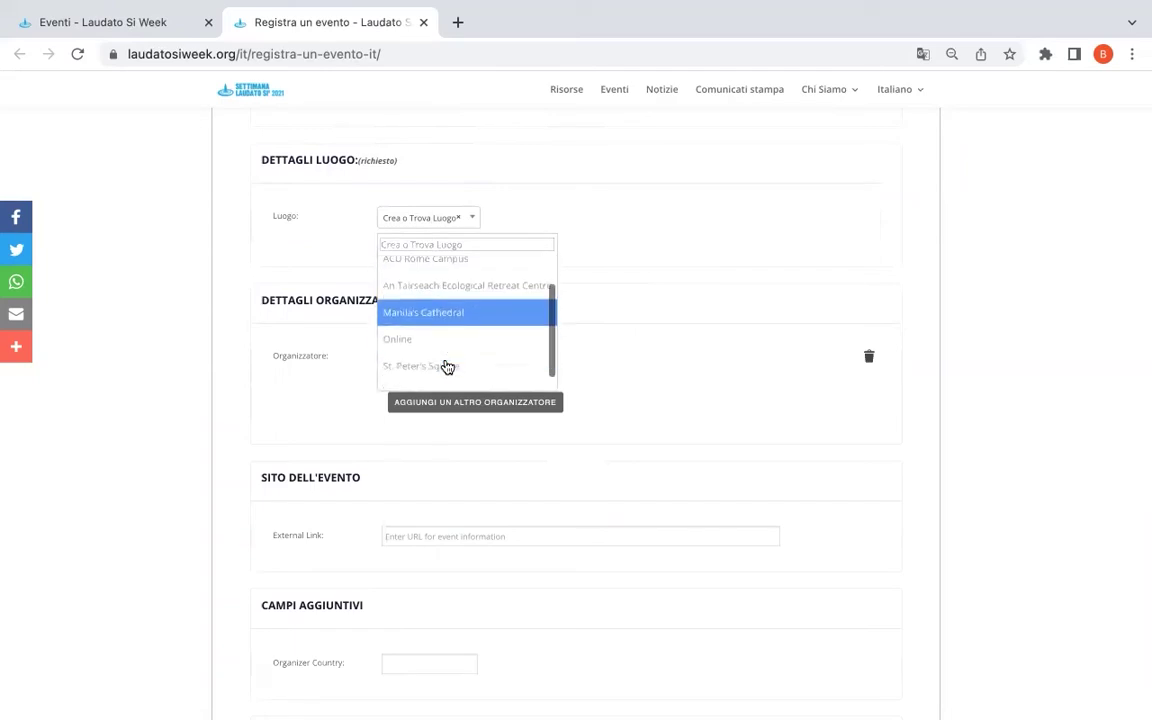
pyautogui.scroll(3, 447, 366)
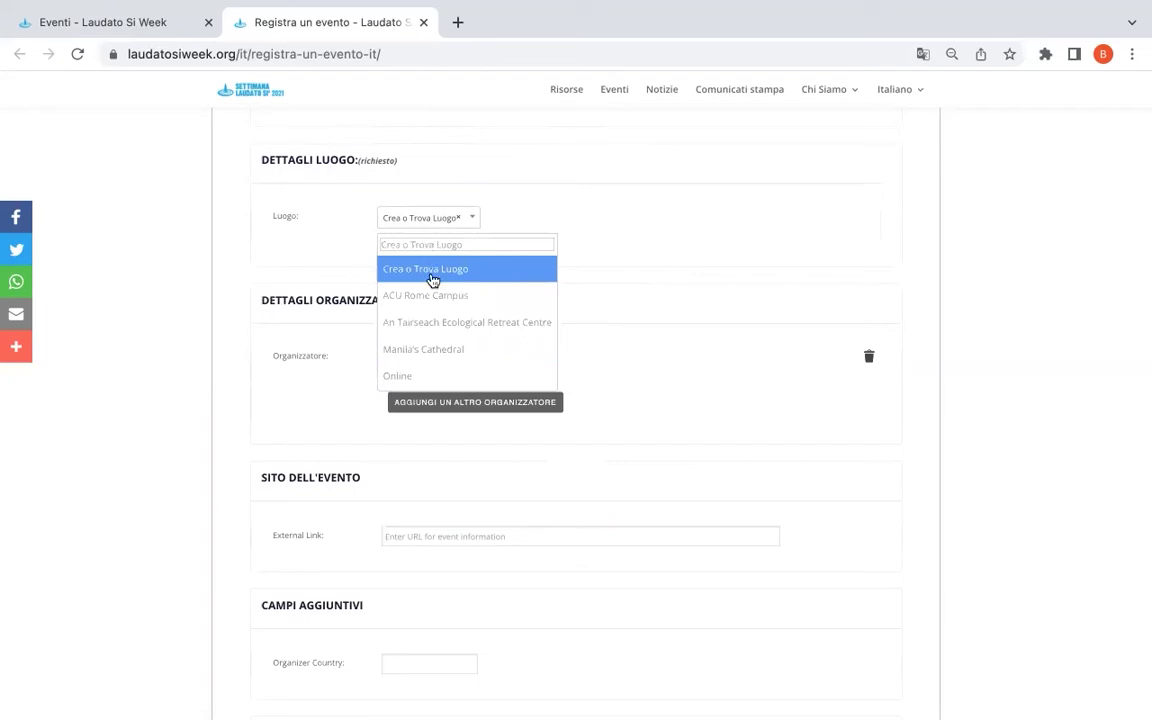
pyautogui.click(440, 270)
pyautogui.click(446, 222)
pyautogui.write('Rome')
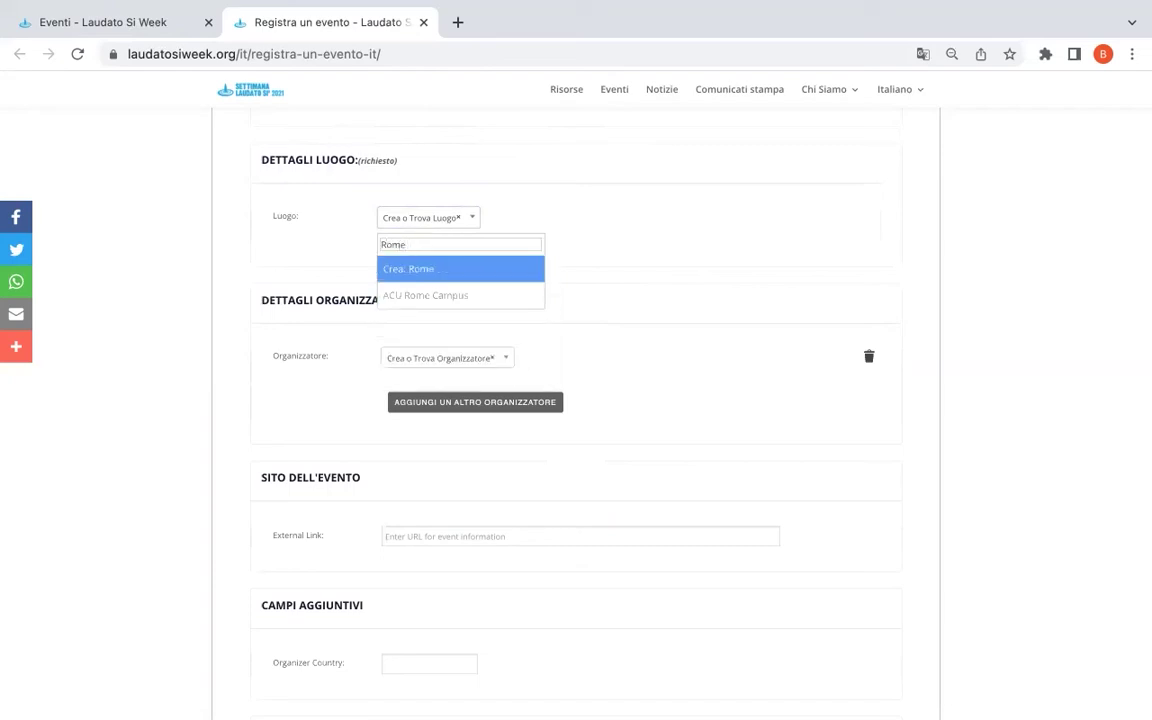
pyautogui.write(' center')
pyautogui.press('Return')
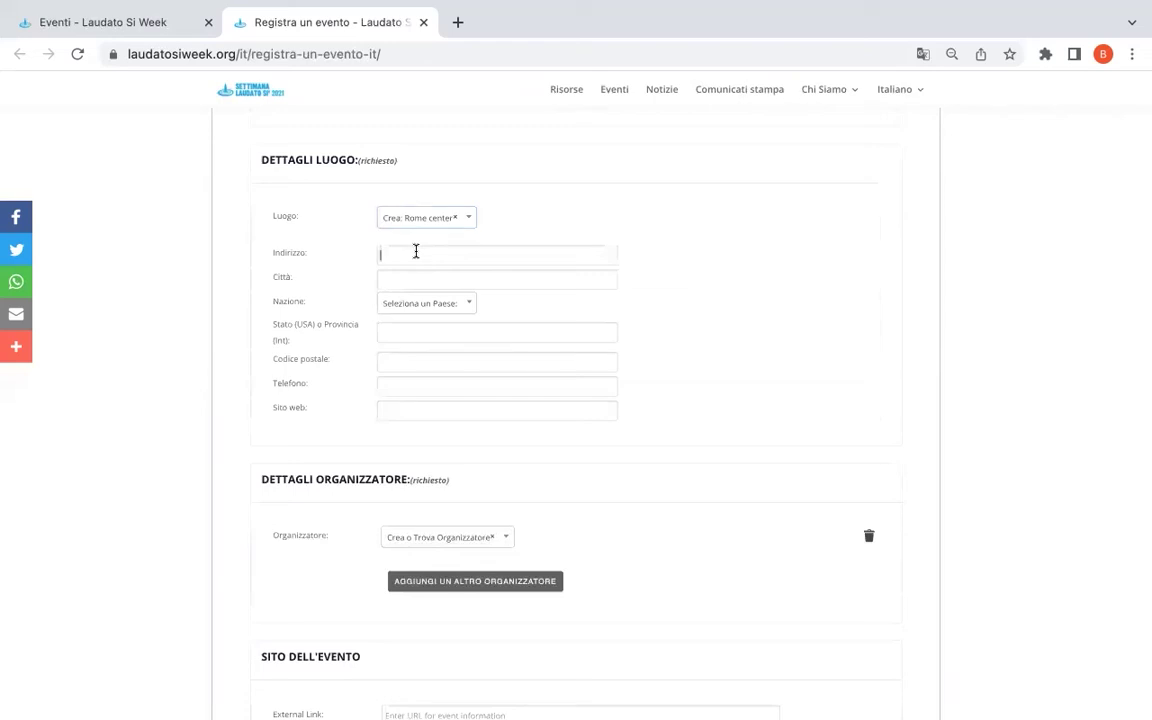
# Enter a sample street address and the city Rome for the venue
pyautogui.click(416, 251)
pyautogui.write('c')
pyautogui.write('ome')
pyautogui.write(' cen')
pyautogui.write('ter just for example')
pyautogui.click(427, 279)
pyautogui.write('Rome')
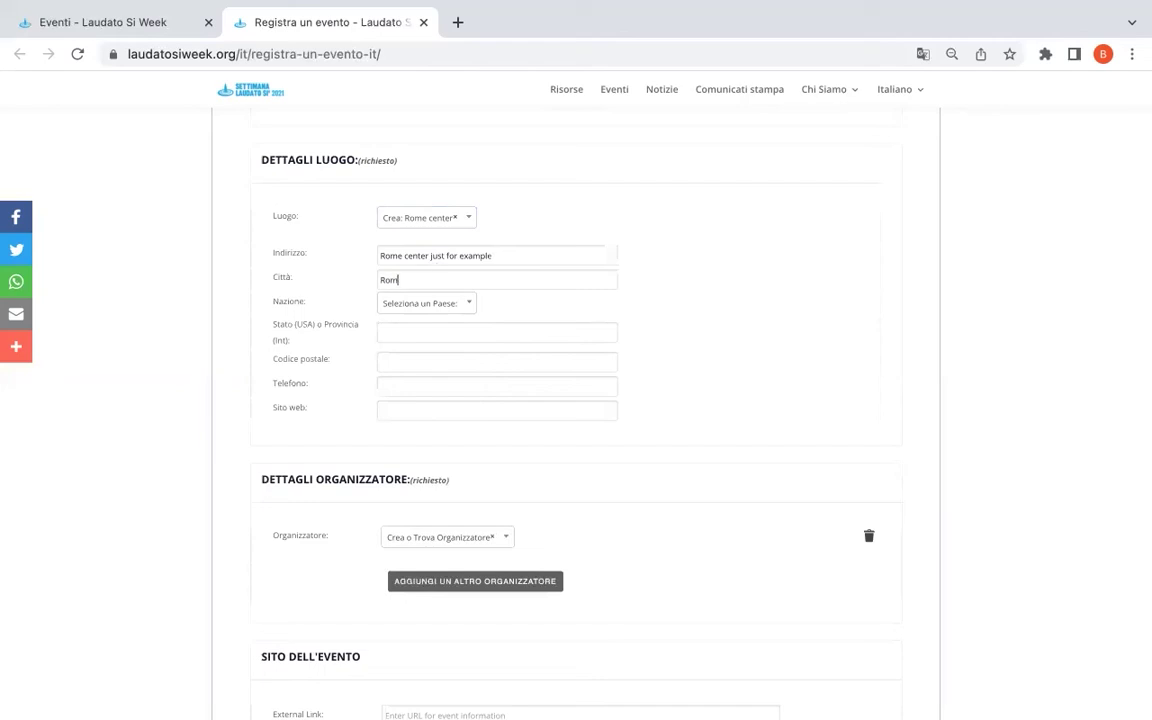
# Choose Italia as country, then fill province, postal code 12345, phone and website example.com
pyautogui.click(450, 306)
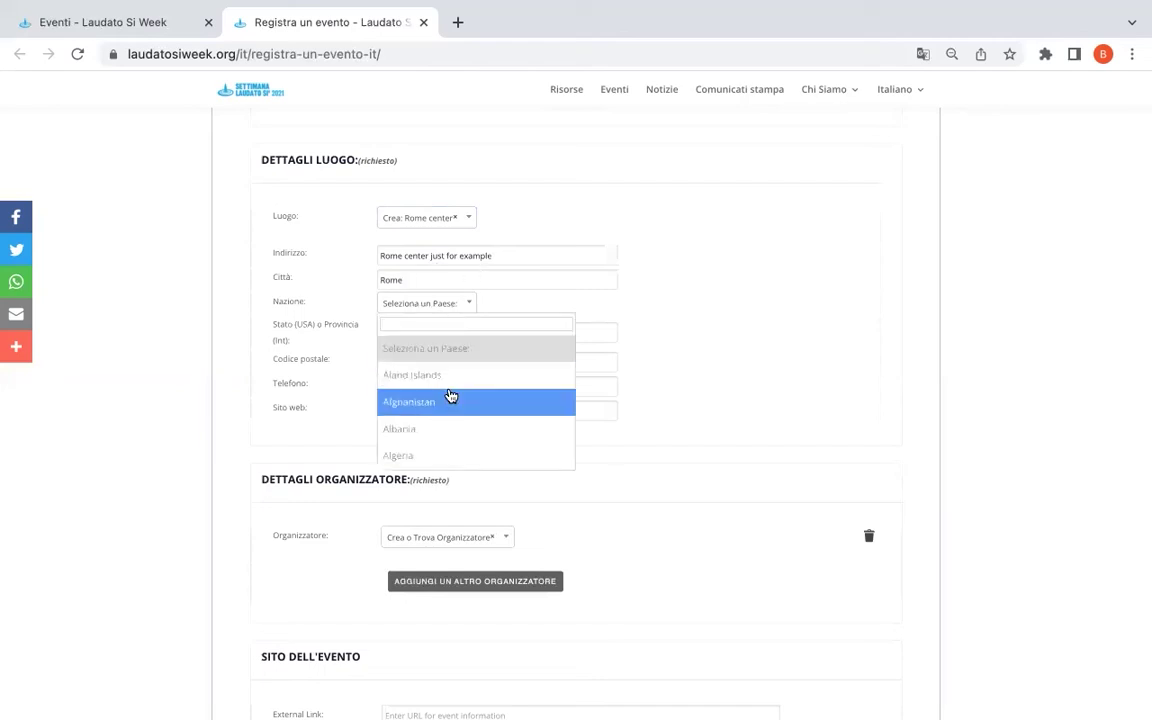
pyautogui.scroll(3, 448, 393)
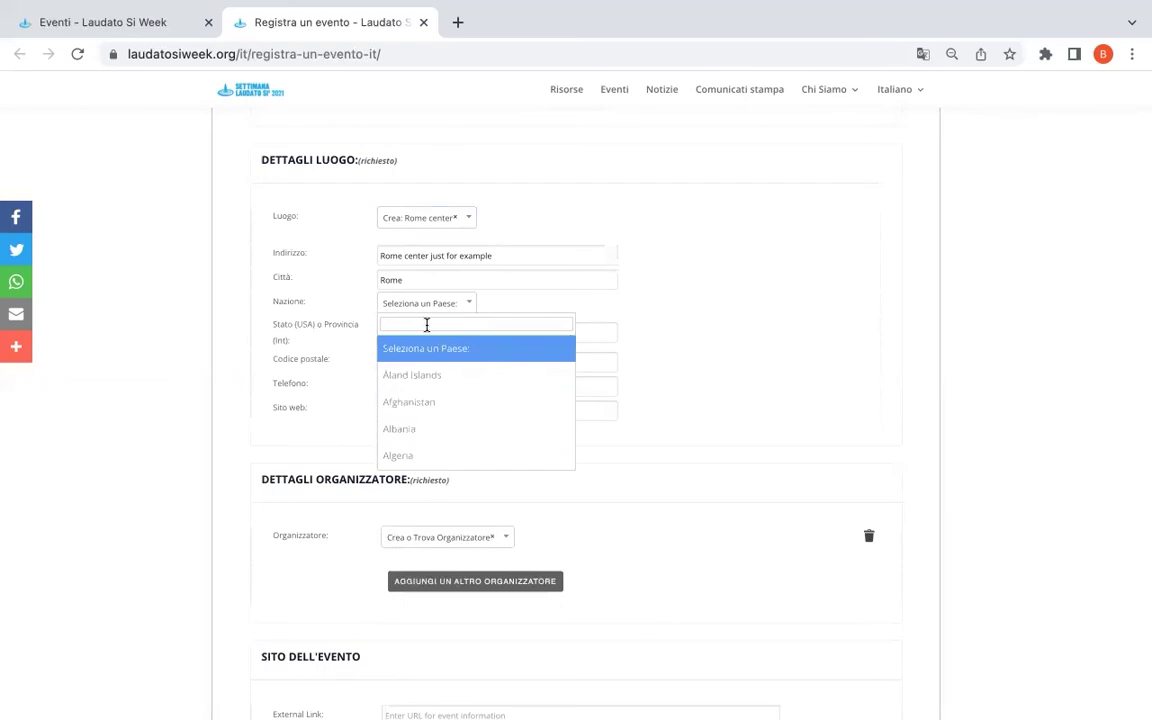
pyautogui.write('ital')
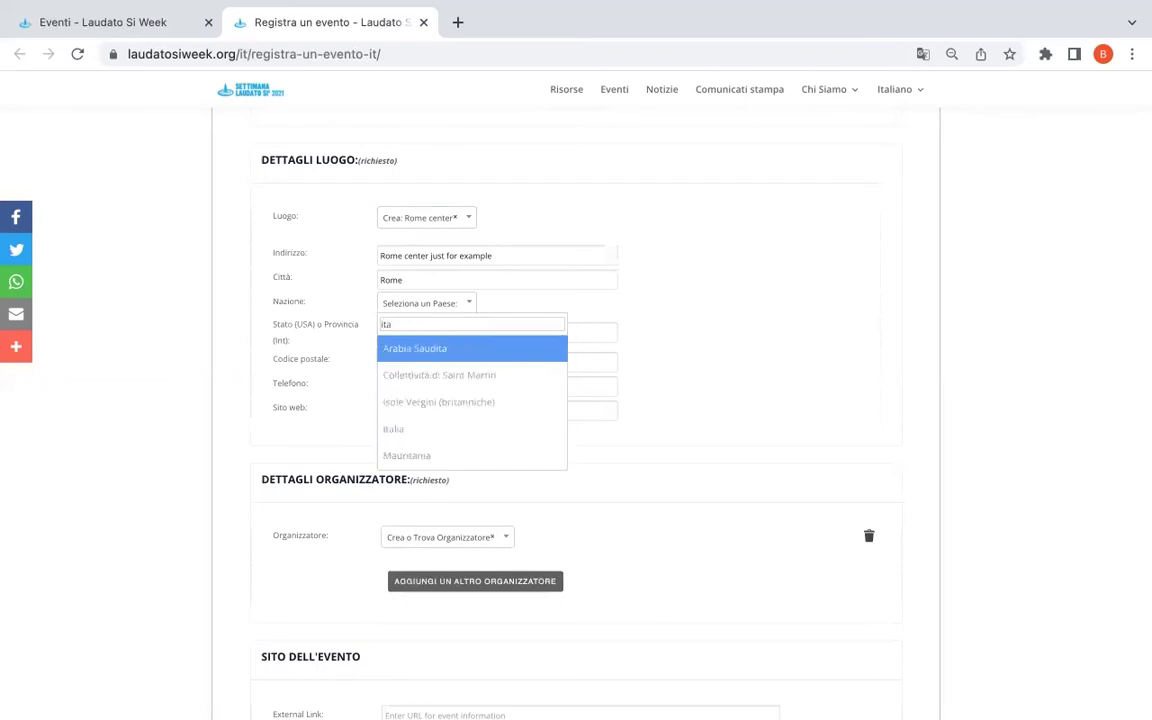
pyautogui.click(414, 349)
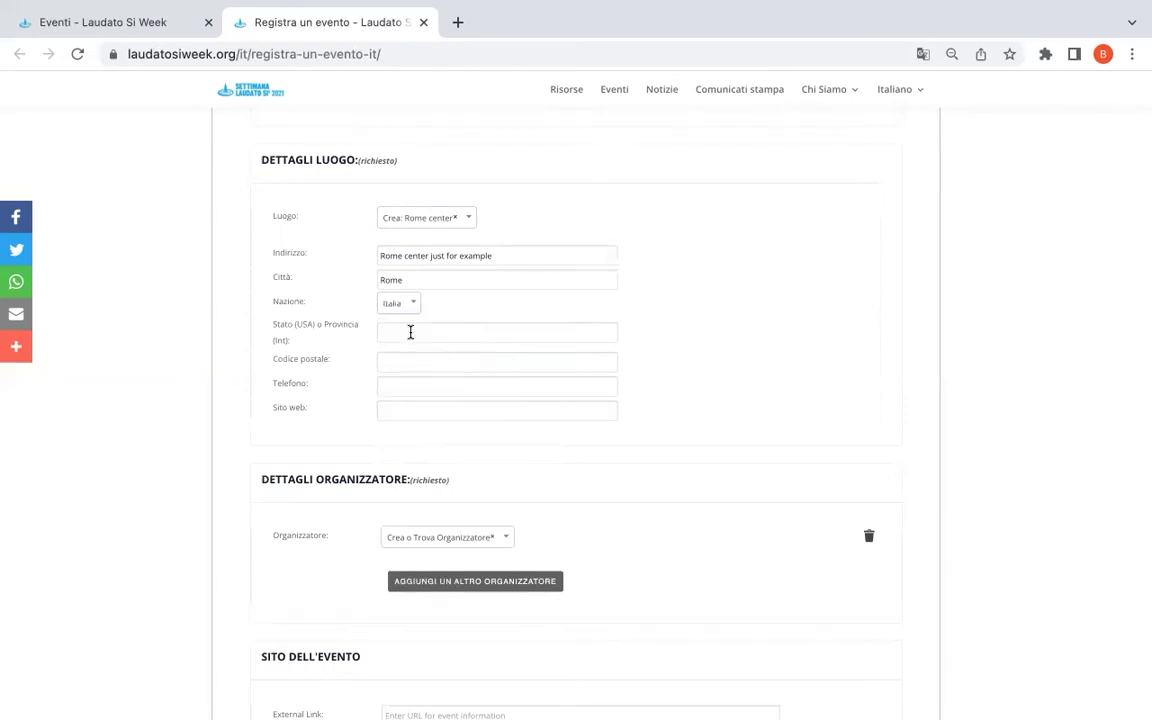
pyautogui.write('exampl')
pyautogui.click(416, 360)
pyautogui.write('12345')
pyautogui.click(403, 384)
pyautogui.write('e')
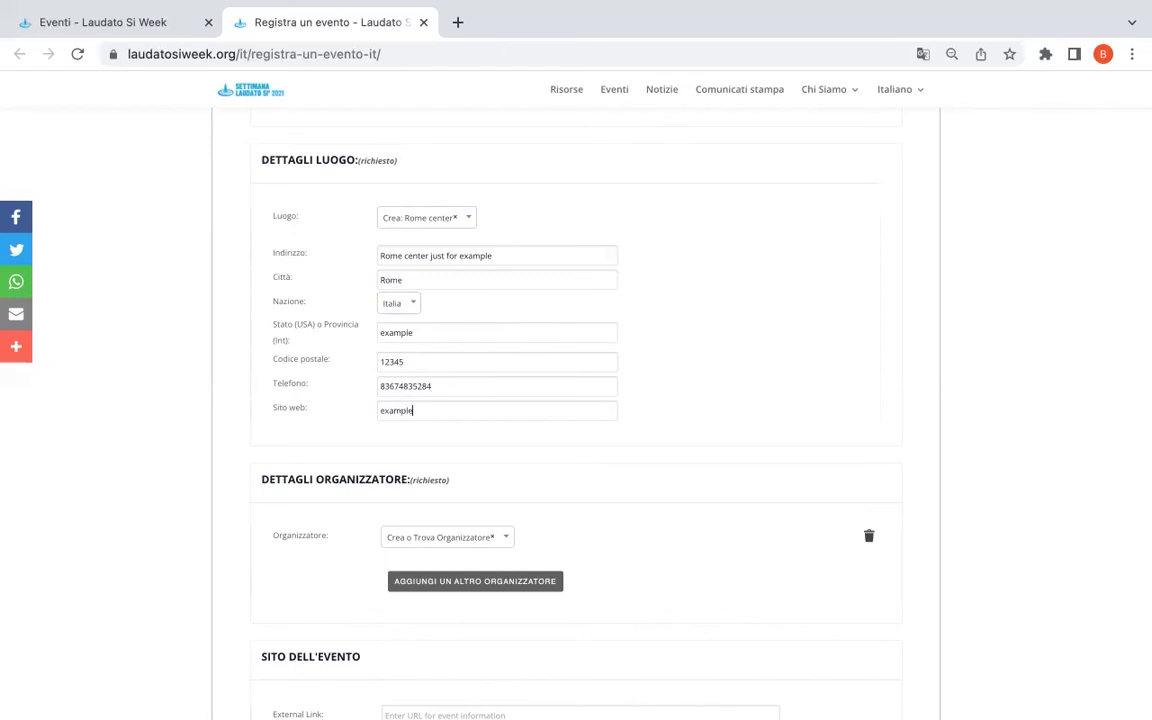
pyautogui.write('xample.com')
pyautogui.scroll(-3, 404, 501)
# Create a new organizer from the organizer's typed name
pyautogui.scroll(-1, 404, 501)
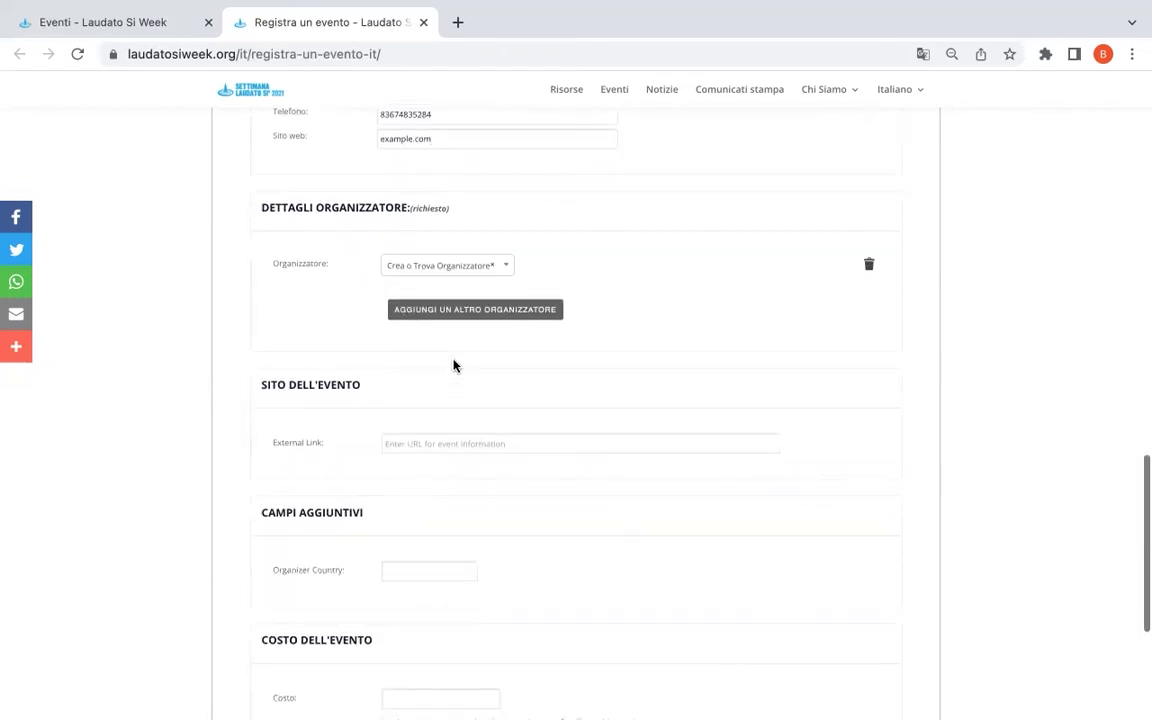
pyautogui.click(432, 268)
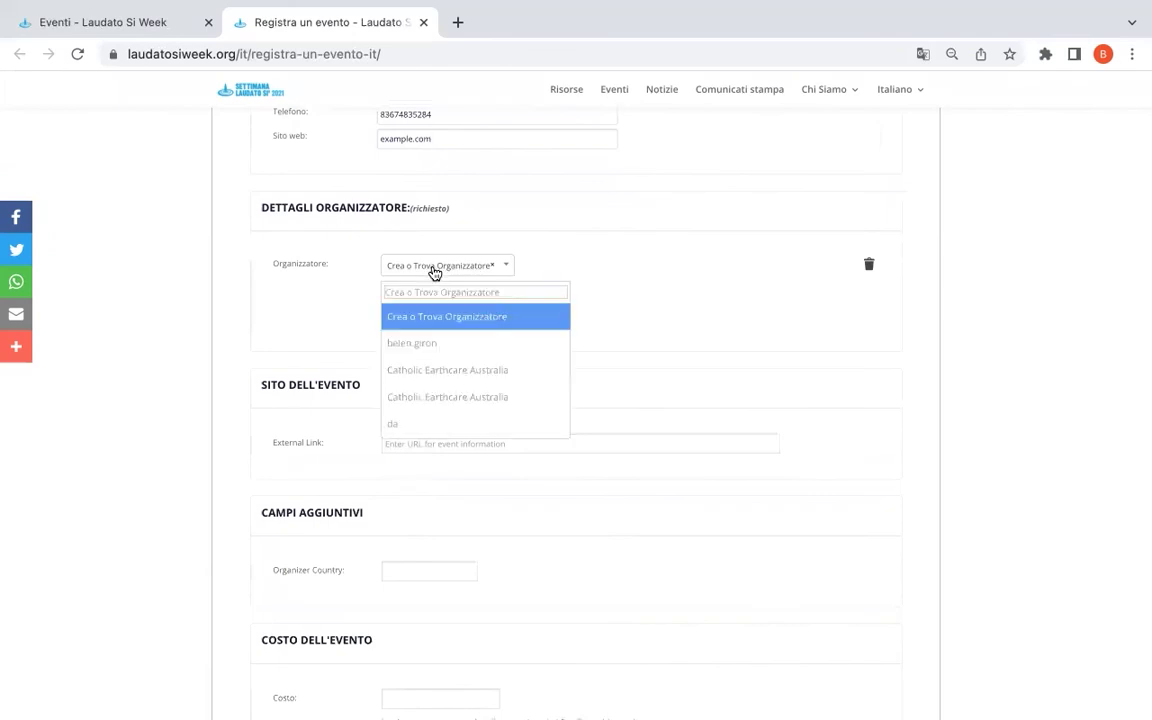
pyautogui.scroll(-2, 463, 413)
pyautogui.scroll(2, 465, 415)
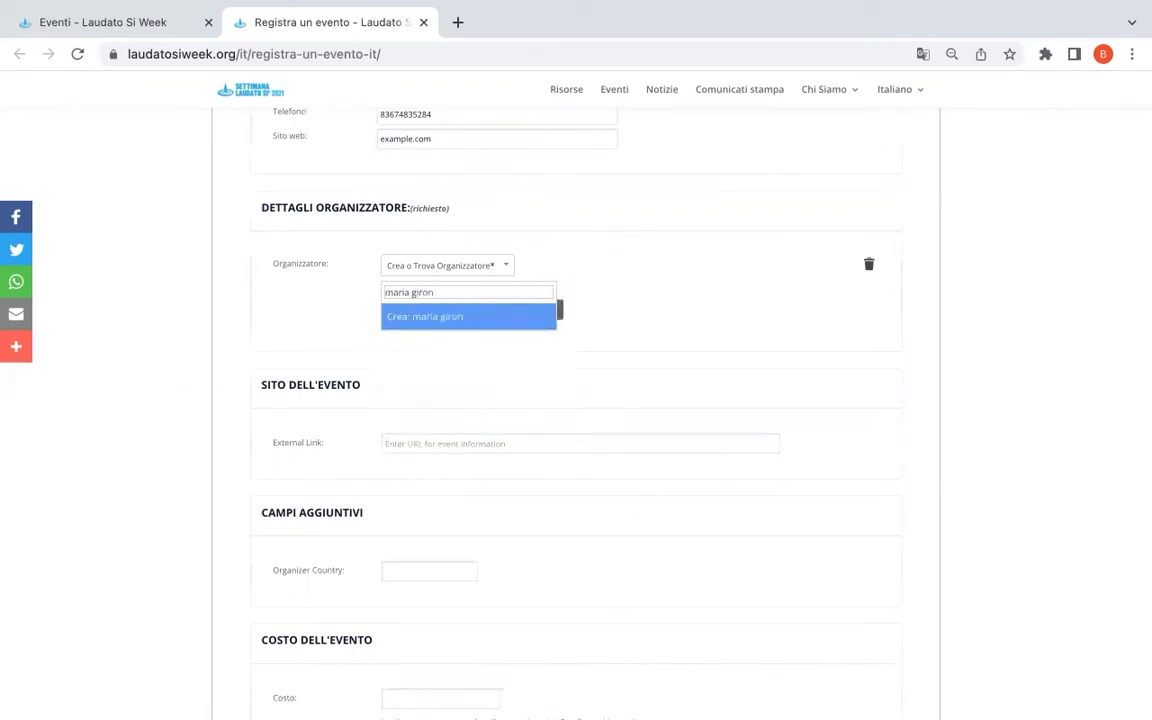
pyautogui.press('Return')
# Fill in the organizer's phone number, website example.com and e-mail address
pyautogui.click(390, 298)
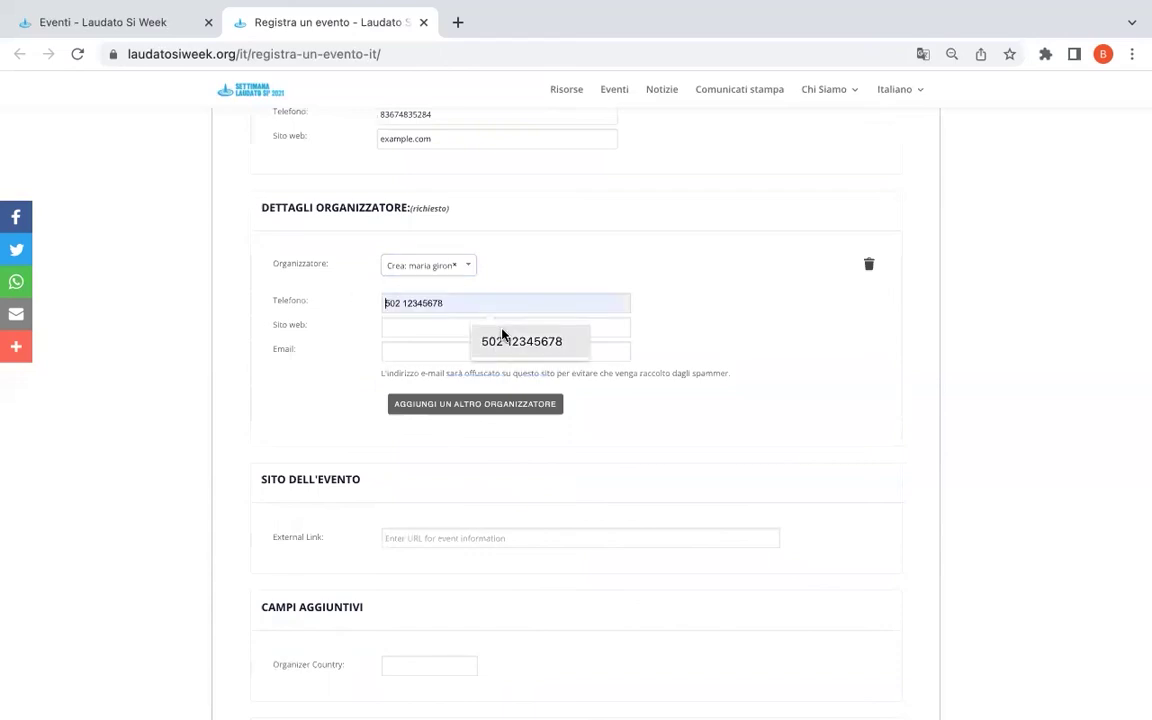
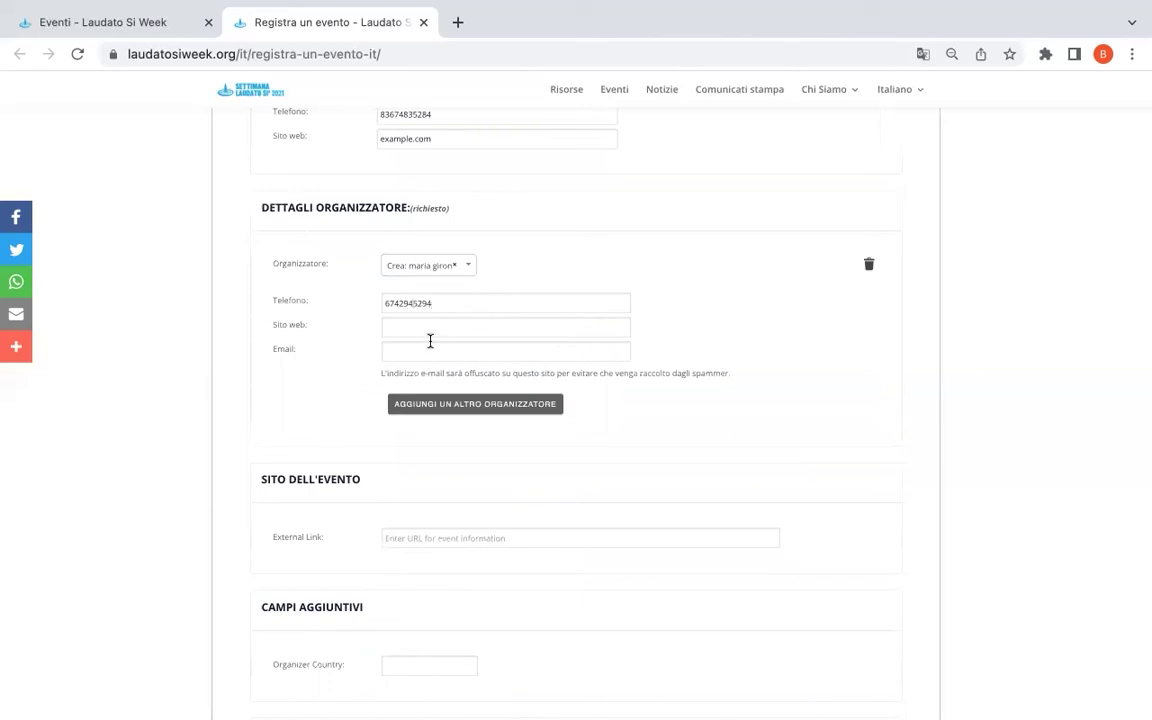
pyautogui.click(440, 328)
pyautogui.write('example.com')
pyautogui.click(430, 350)
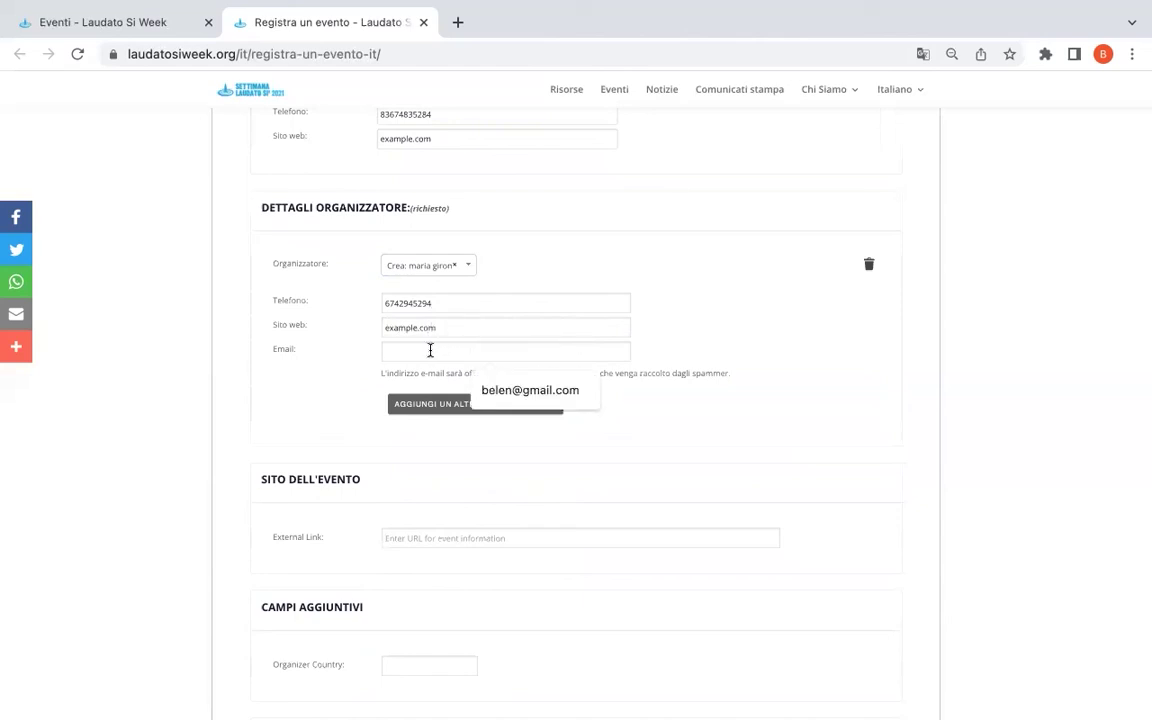
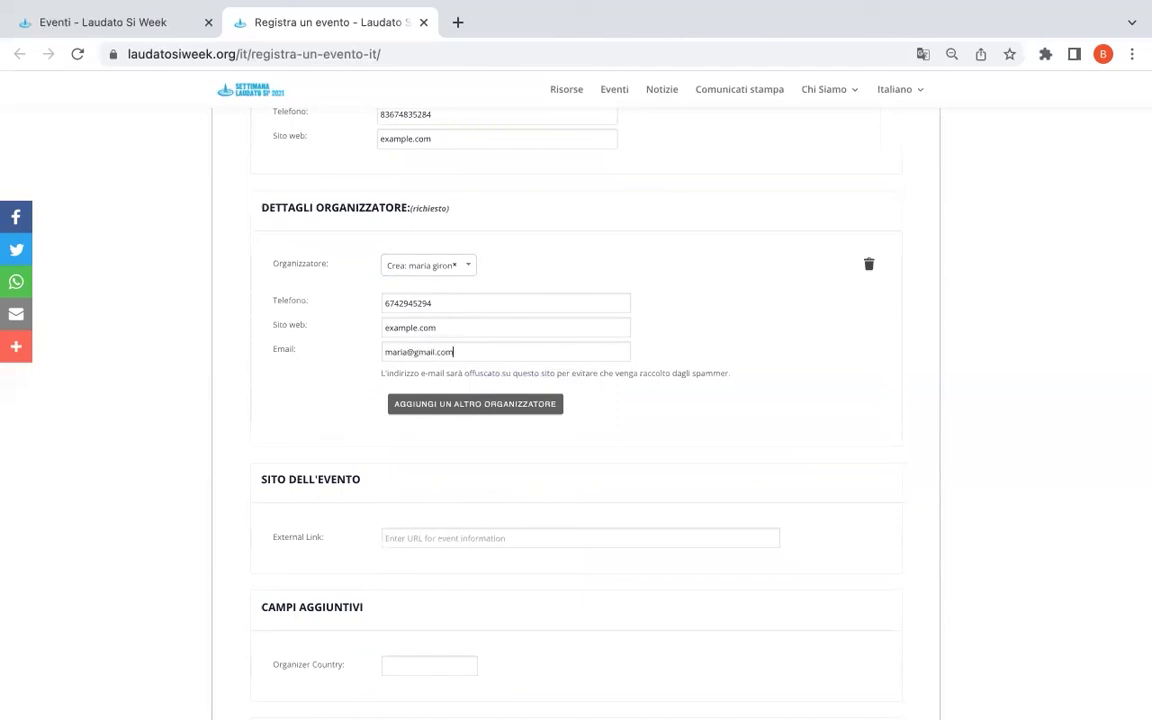
pyautogui.scroll(-2, 422, 350)
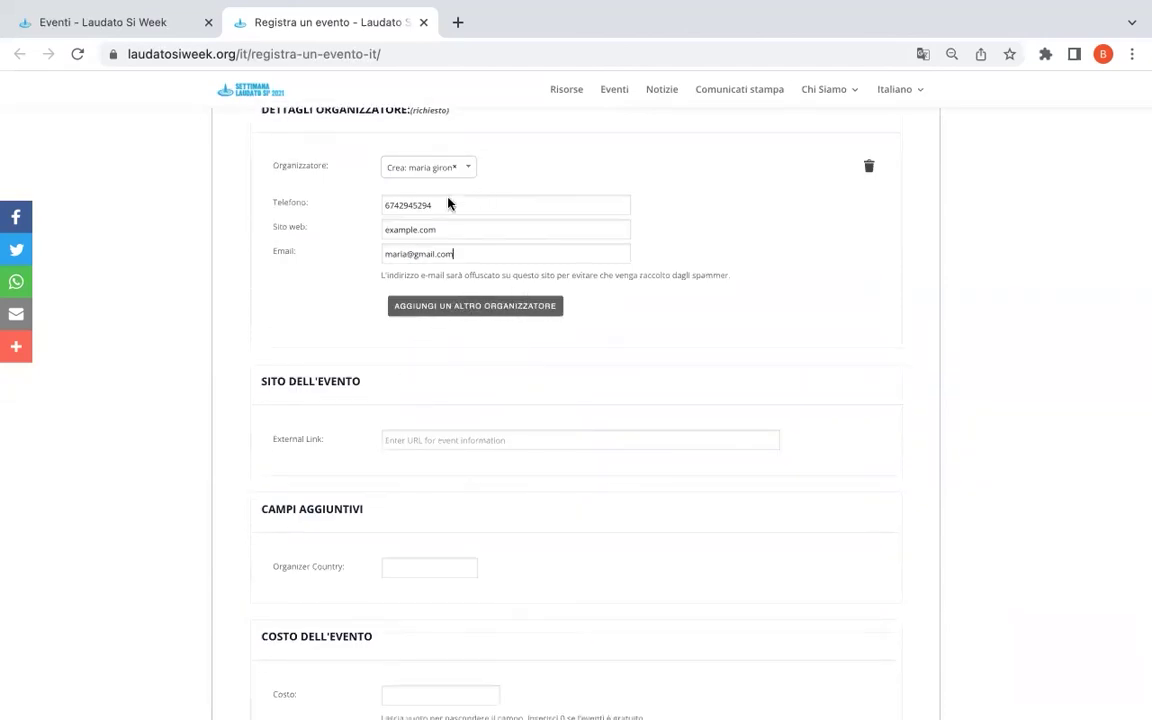
# Fill the External Link with the saved Zoom meeting URL and enter the organizer country
pyautogui.scroll(-3, 427, 316)
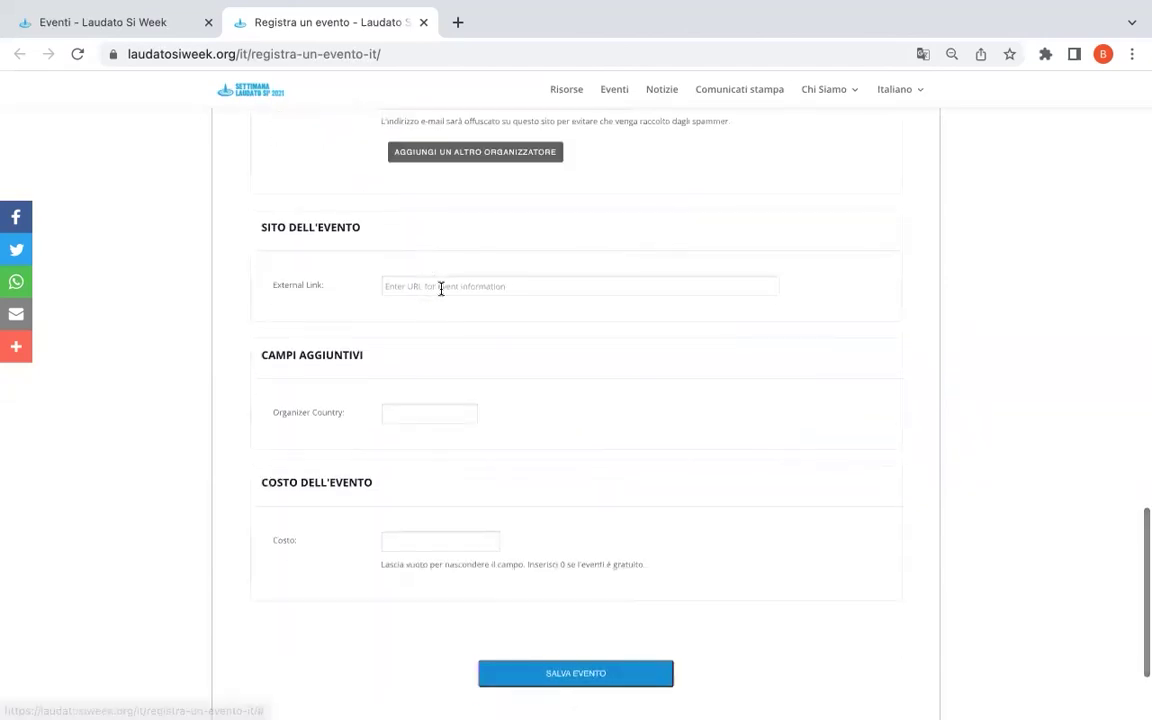
pyautogui.click(441, 288)
pyautogui.click(500, 323)
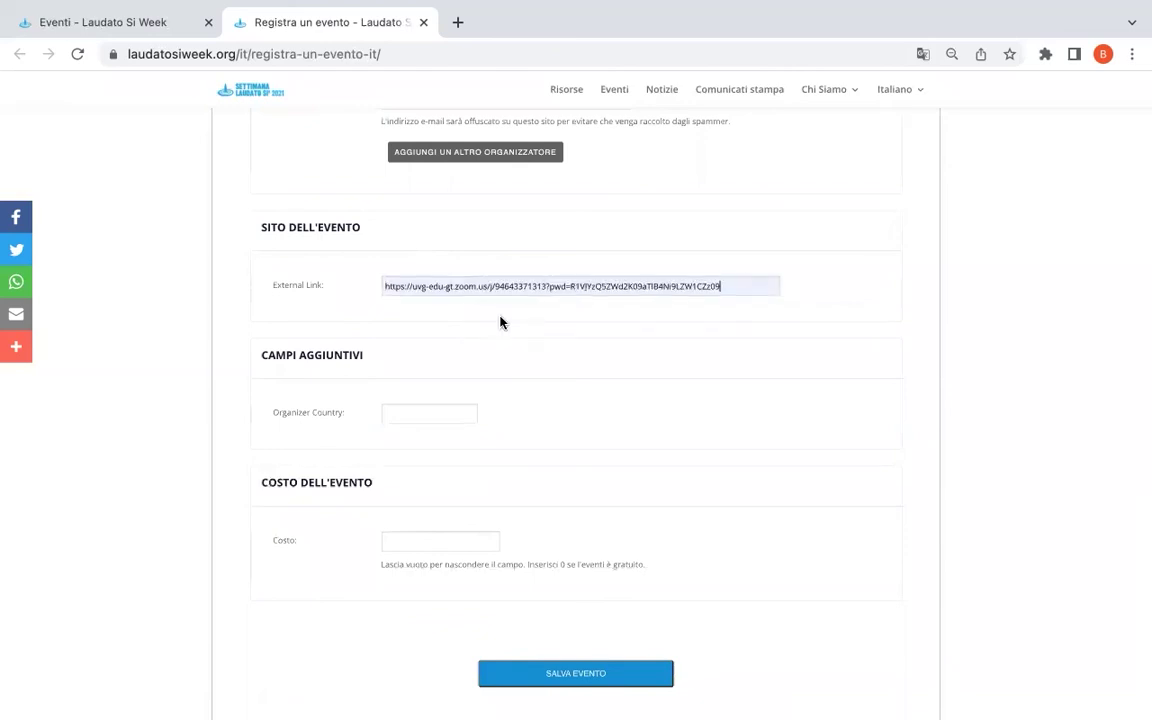
pyautogui.click(418, 414)
pyautogui.press('Escape')
# Point out the free-event hint, set the cost to 0, and zoom the page out
pyautogui.scroll(-2, 422, 502)
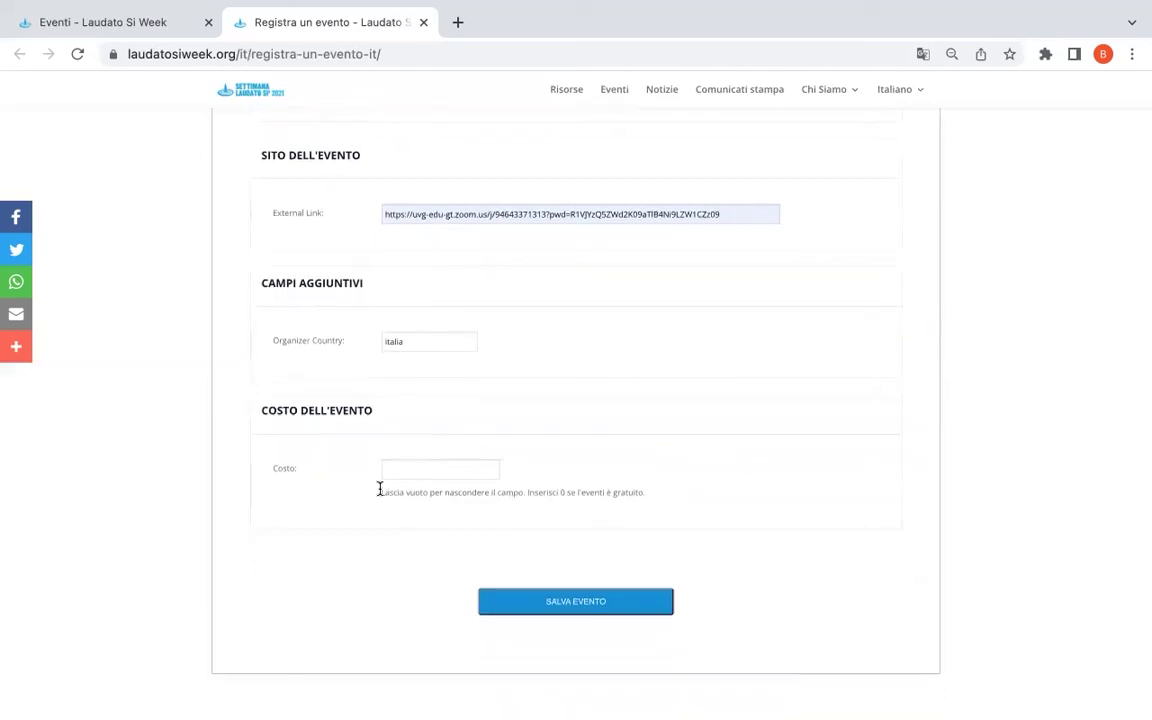
pyautogui.scroll(5, 446, 509)
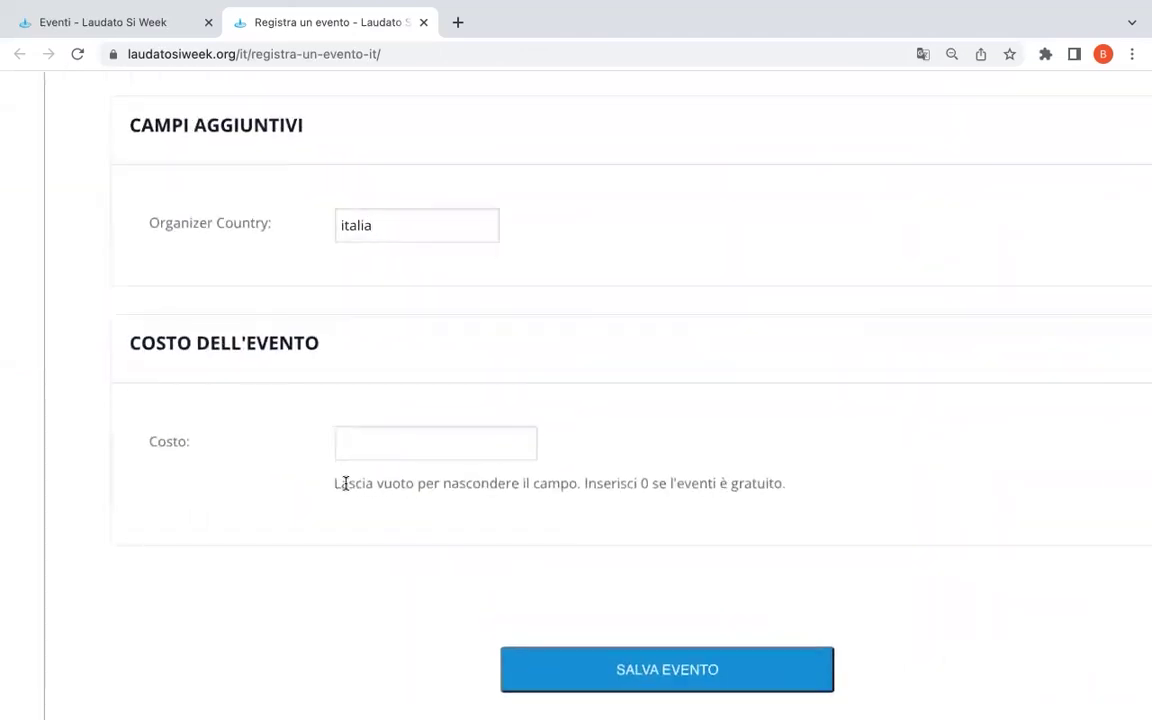
pyautogui.moveTo(333, 483); pyautogui.dragTo(794, 491)
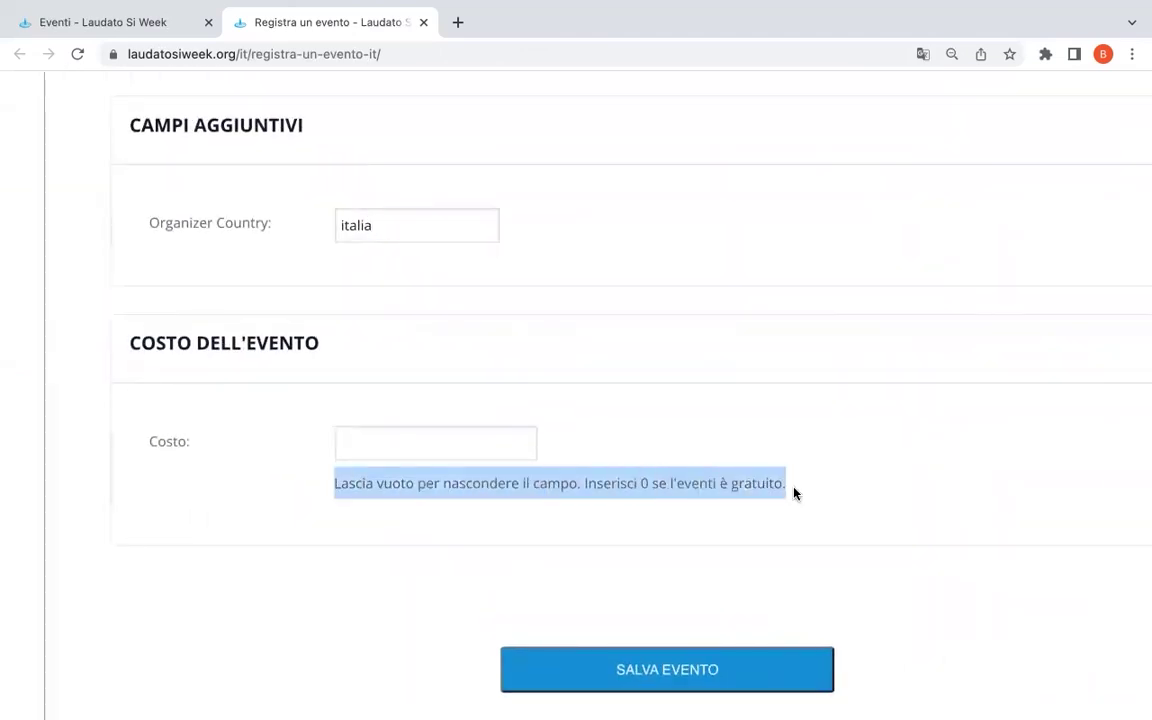
pyautogui.click(470, 445)
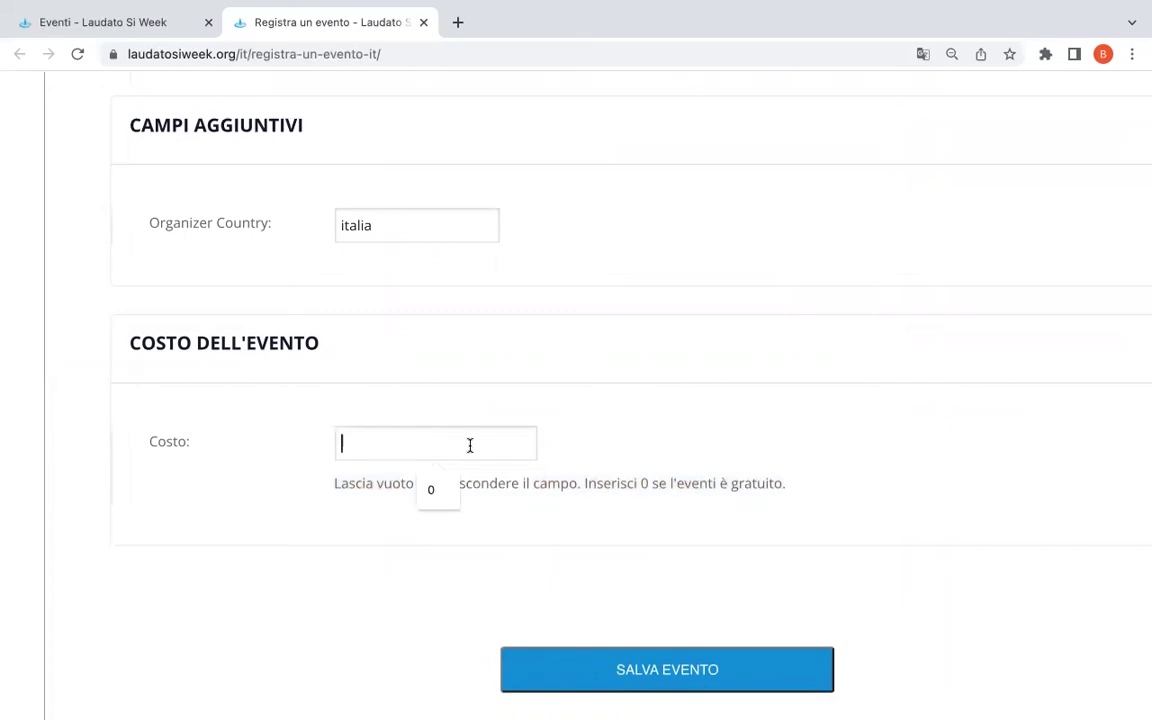
pyautogui.write('0')
pyautogui.press('super+minus')
pyautogui.press('super+minus')
pyautogui.press('super+minus')
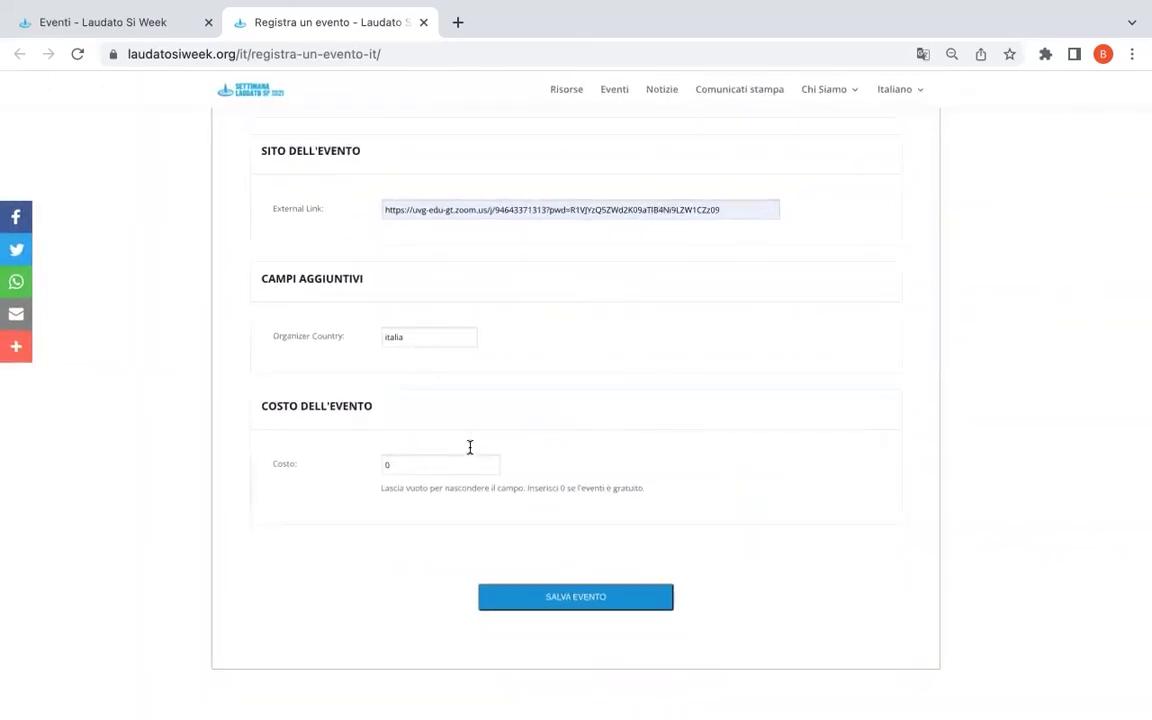